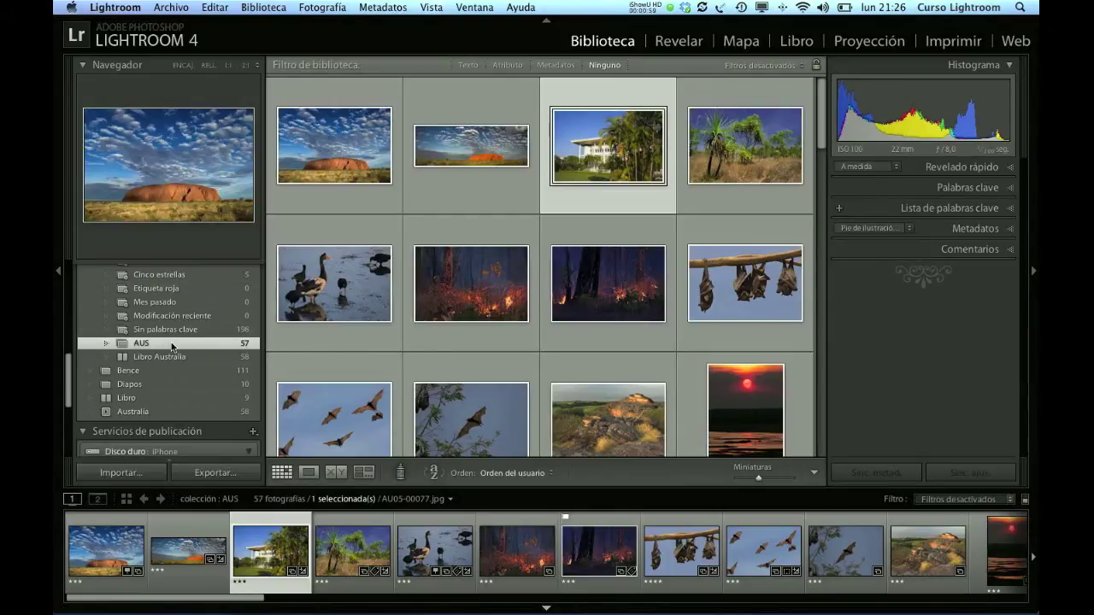
# - Select the Uluru thumbnail in the AUS collection's Library grid
pyautogui.click(328, 141)
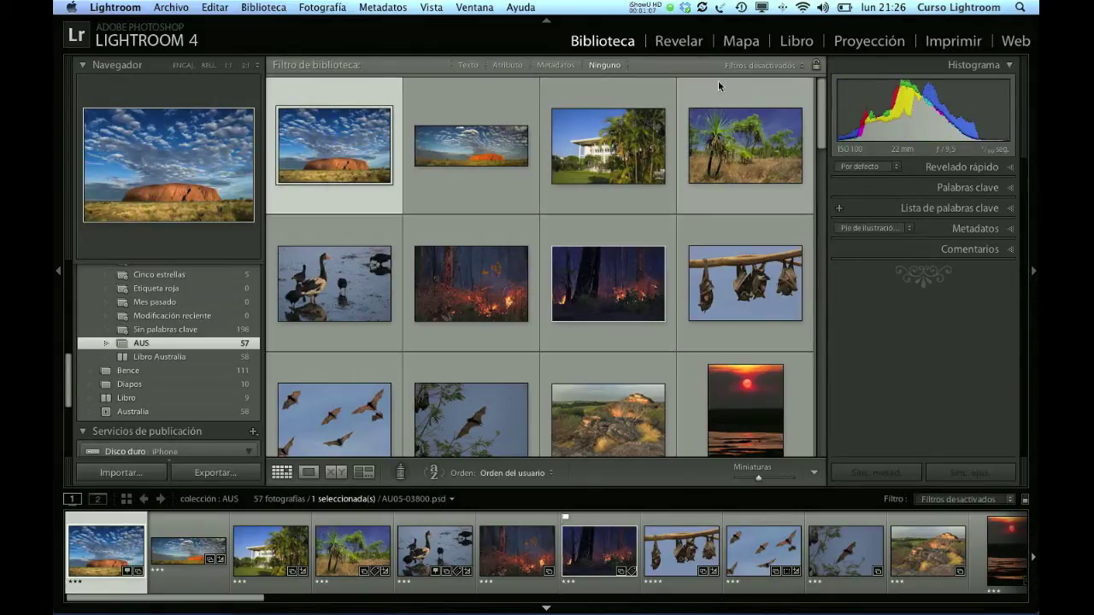
# - Switch to the Libro module and scroll over the empty cover spread and page 1
pyautogui.click(795, 43)
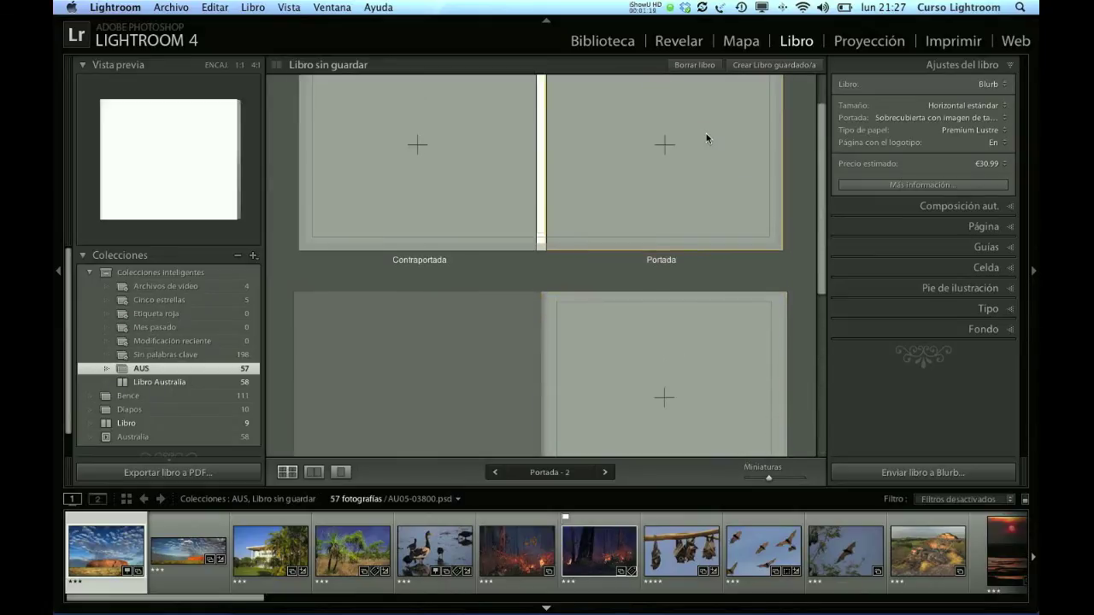
pyautogui.scroll(2, 706, 137)
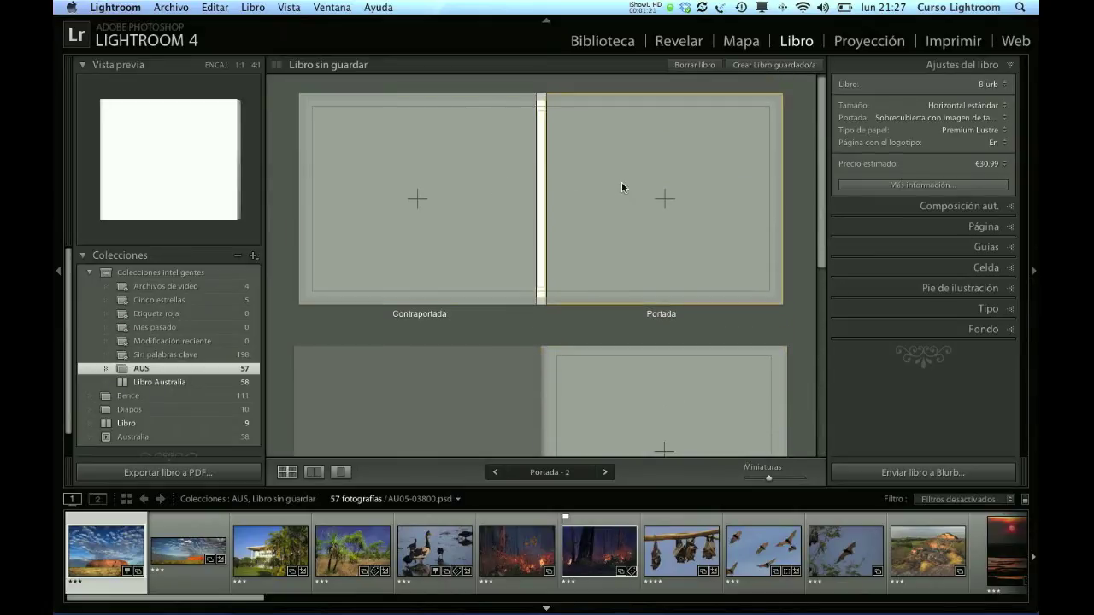
pyautogui.scroll(-5, 653, 177)
pyautogui.scroll(-4, 659, 215)
pyautogui.scroll(5, 658, 215)
pyautogui.scroll(4, 658, 215)
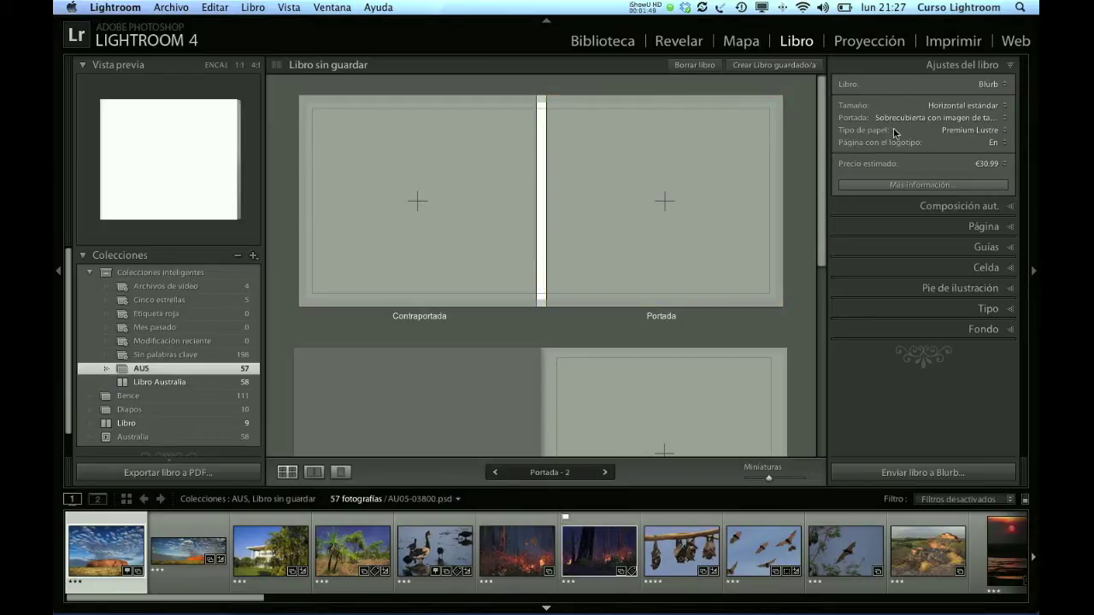
# - Auto-lay out the book with the Una foto por página preset, filling 58 pages
pyautogui.click(953, 207)
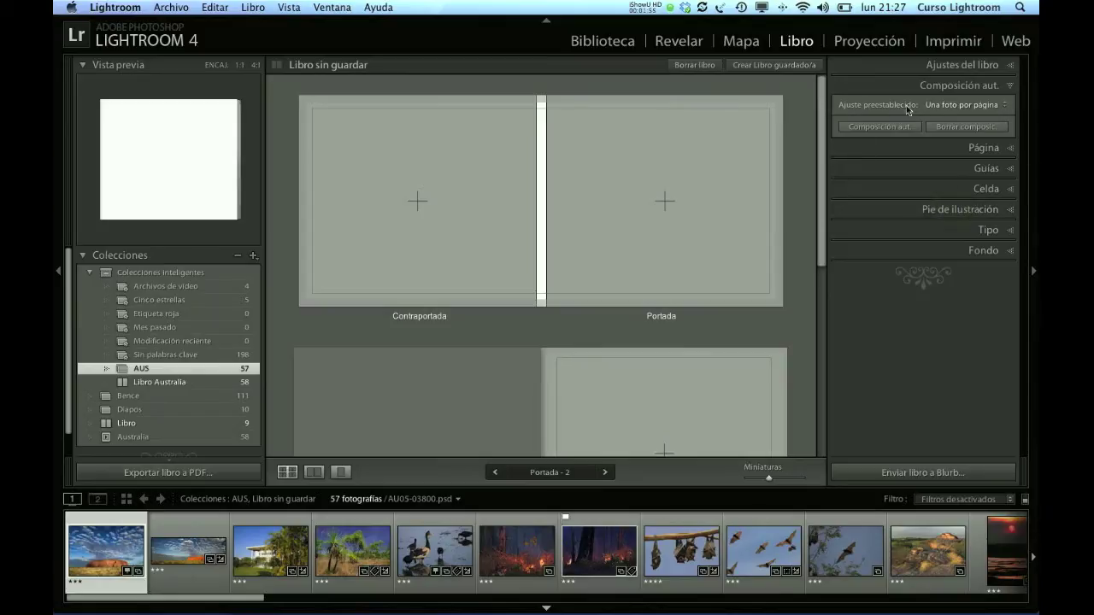
pyautogui.click(951, 106)
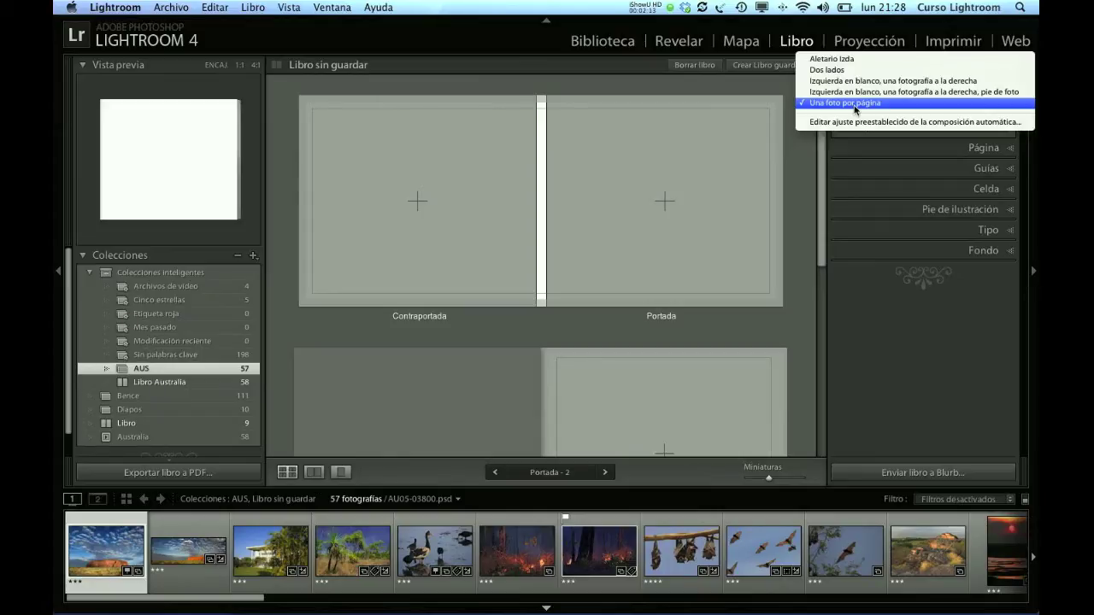
pyautogui.click(854, 109)
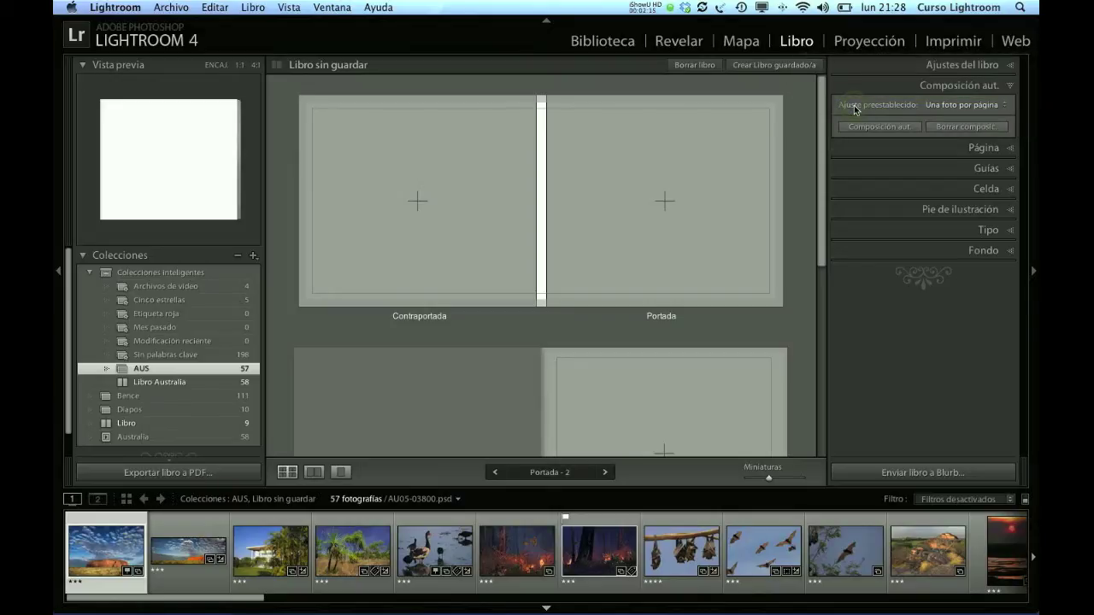
pyautogui.click(877, 128)
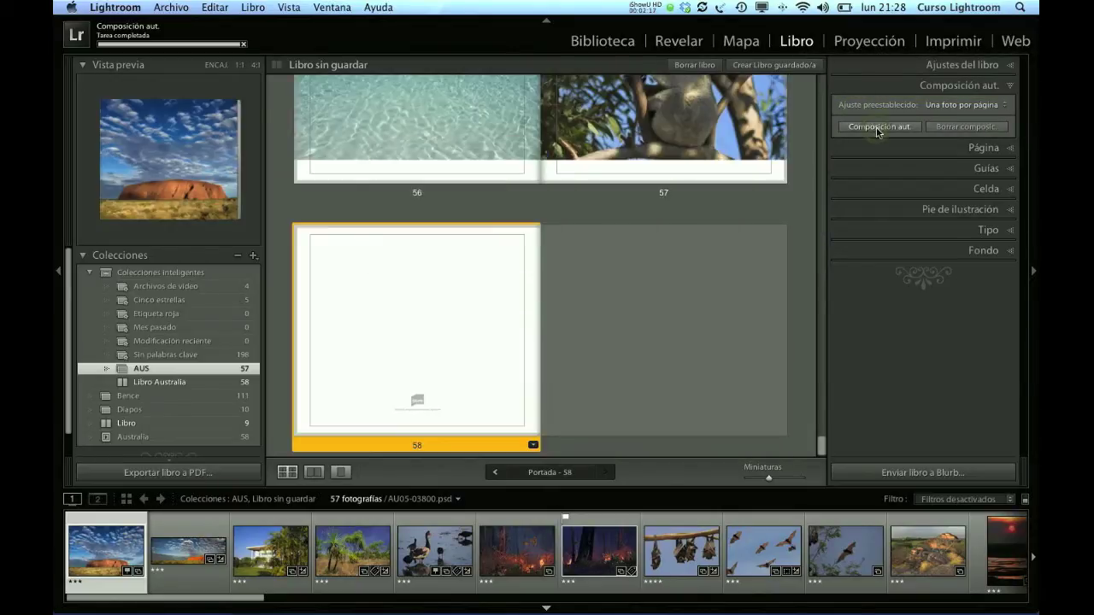
# - Scroll up to the Uluru front cover, then down to spread 2–3 and select page 2's photo
pyautogui.scroll(2, 747, 171)
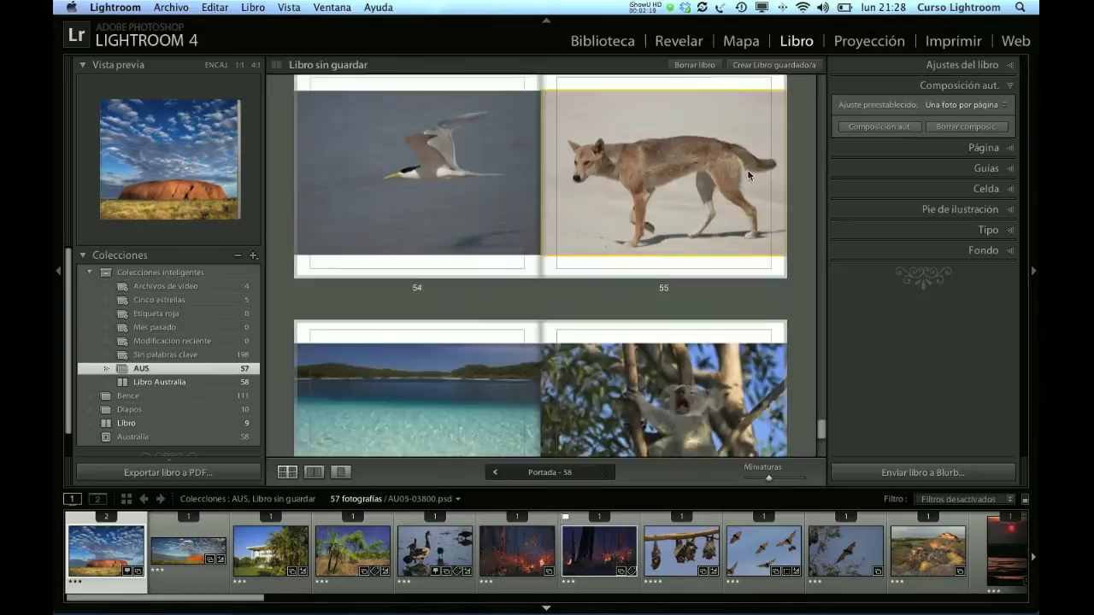
pyautogui.scroll(3, 747, 171)
pyautogui.scroll(3, 747, 171)
pyautogui.scroll(3, 748, 173)
pyautogui.scroll(3, 747, 173)
pyautogui.scroll(3, 747, 173)
pyautogui.scroll(3, 748, 174)
pyautogui.scroll(3, 747, 174)
pyautogui.scroll(3, 748, 175)
pyautogui.scroll(3, 748, 175)
pyautogui.scroll(3, 748, 174)
pyautogui.scroll(3, 748, 175)
pyautogui.scroll(3, 747, 174)
pyautogui.scroll(3, 748, 174)
pyautogui.scroll(3, 748, 175)
pyautogui.scroll(3, 748, 174)
pyautogui.scroll(3, 747, 174)
pyautogui.scroll(3, 747, 174)
pyautogui.scroll(2, 748, 174)
pyautogui.scroll(2, 747, 175)
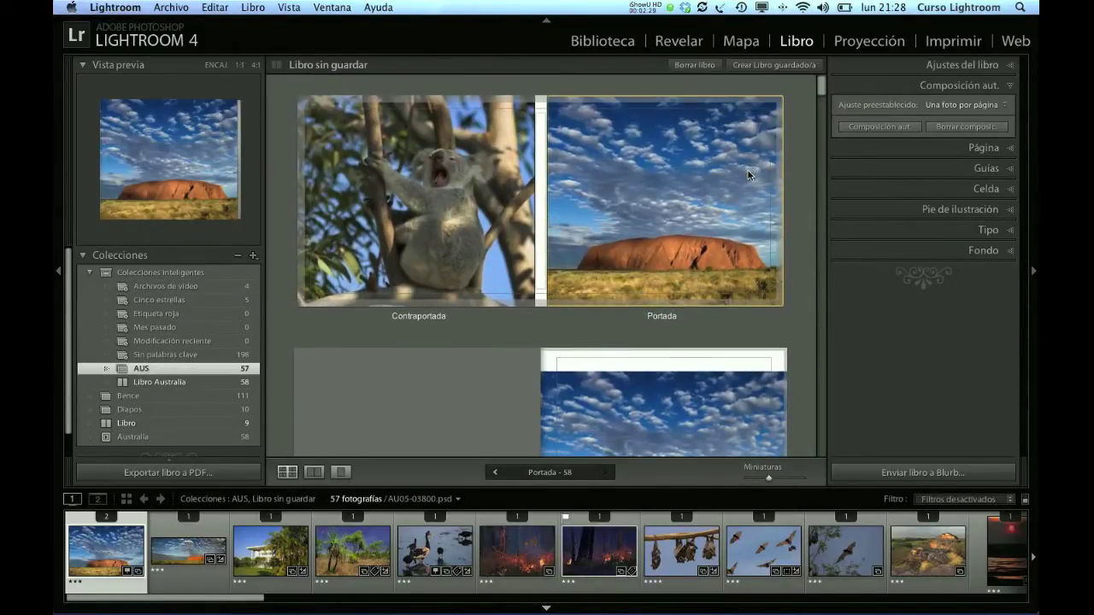
pyautogui.scroll(-3, 748, 175)
pyautogui.scroll(-1, 747, 174)
pyautogui.scroll(-3, 748, 174)
pyautogui.scroll(-1, 748, 174)
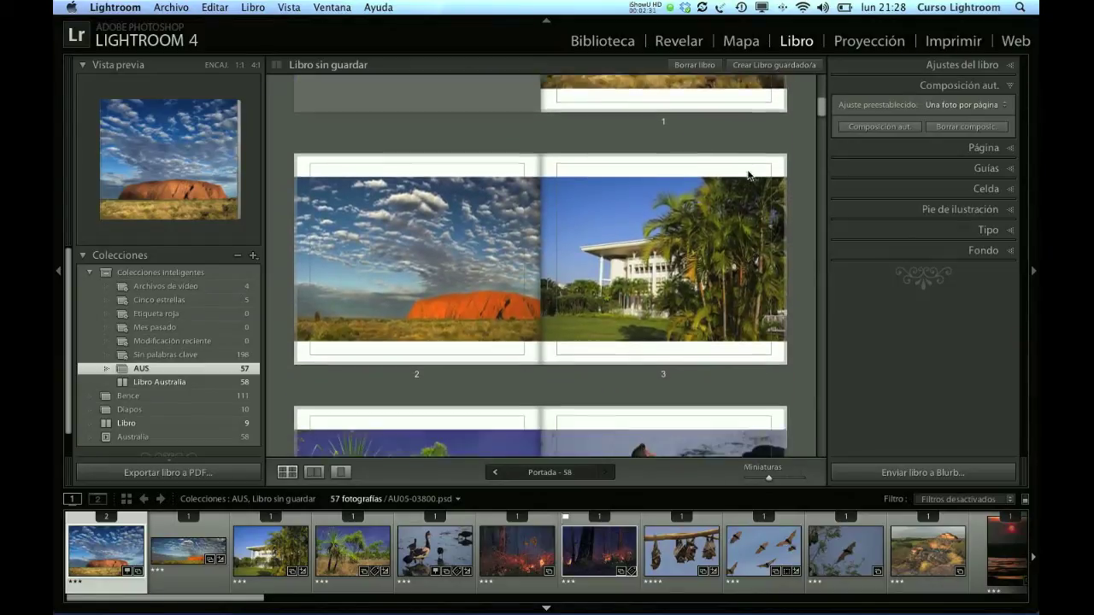
pyautogui.scroll(-1, 748, 174)
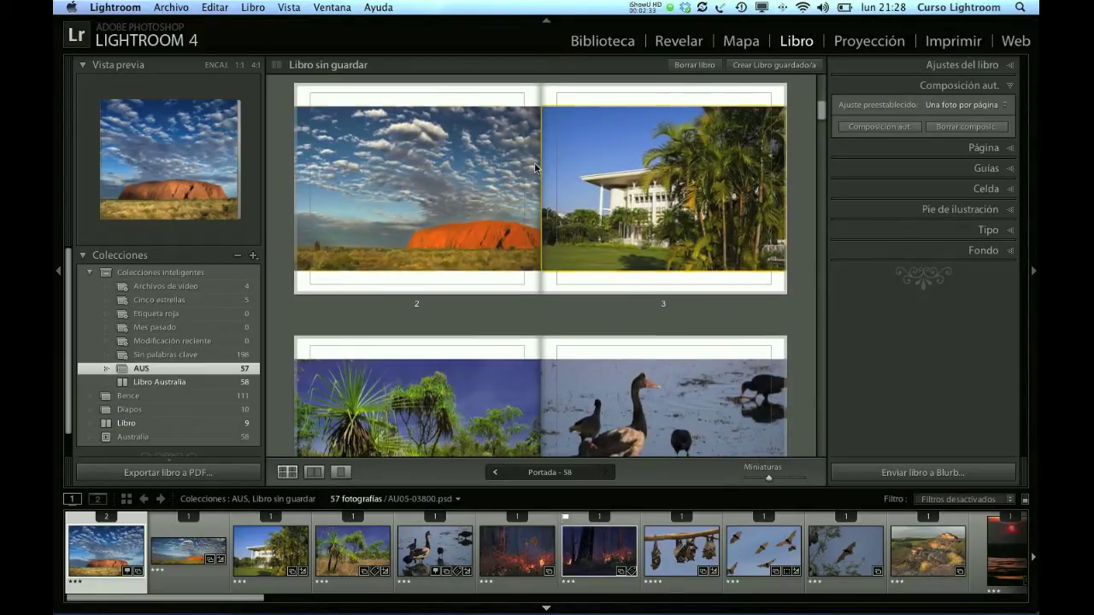
pyautogui.click(484, 174)
# - Reposition page 2's Uluru photo, zoom it to 20%, and try a new page layout
pyautogui.moveTo(500, 188)
pyautogui.mouseDown()
pyautogui.moveTo(379, 189)
pyautogui.moveTo(400, 185)
pyautogui.mouseUp()
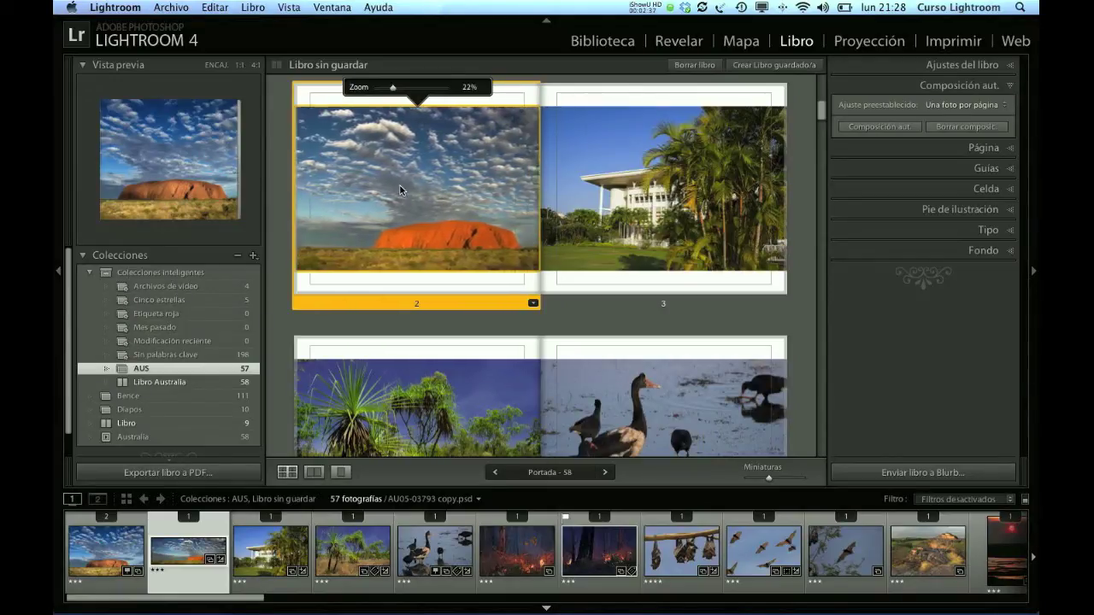
pyautogui.moveTo(384, 190); pyautogui.dragTo(378, 187)
pyautogui.moveTo(391, 87); pyautogui.dragTo(394, 88)
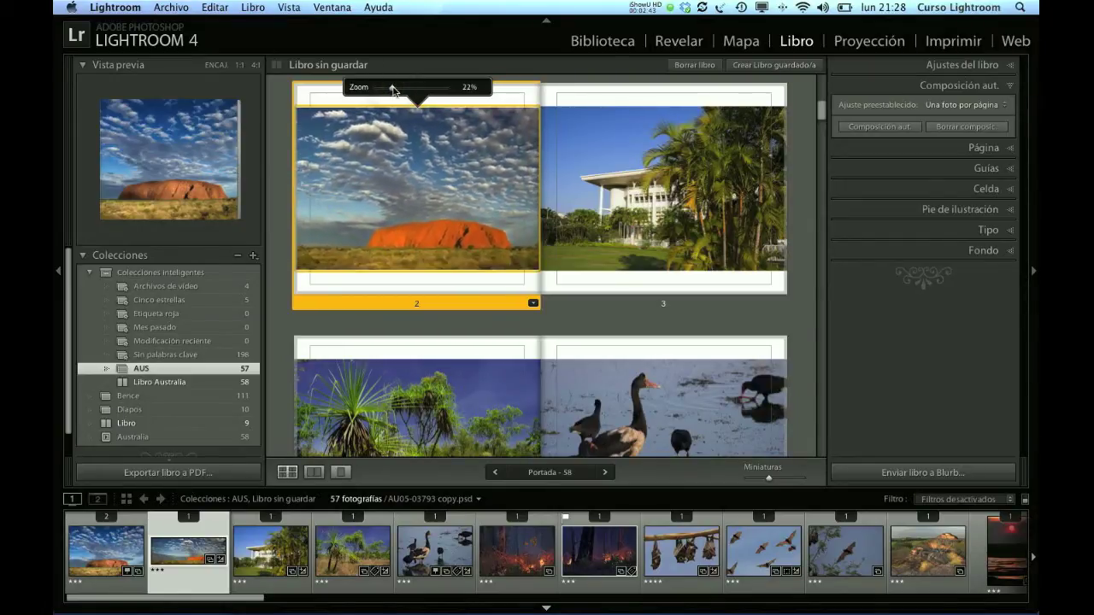
pyautogui.click(533, 303)
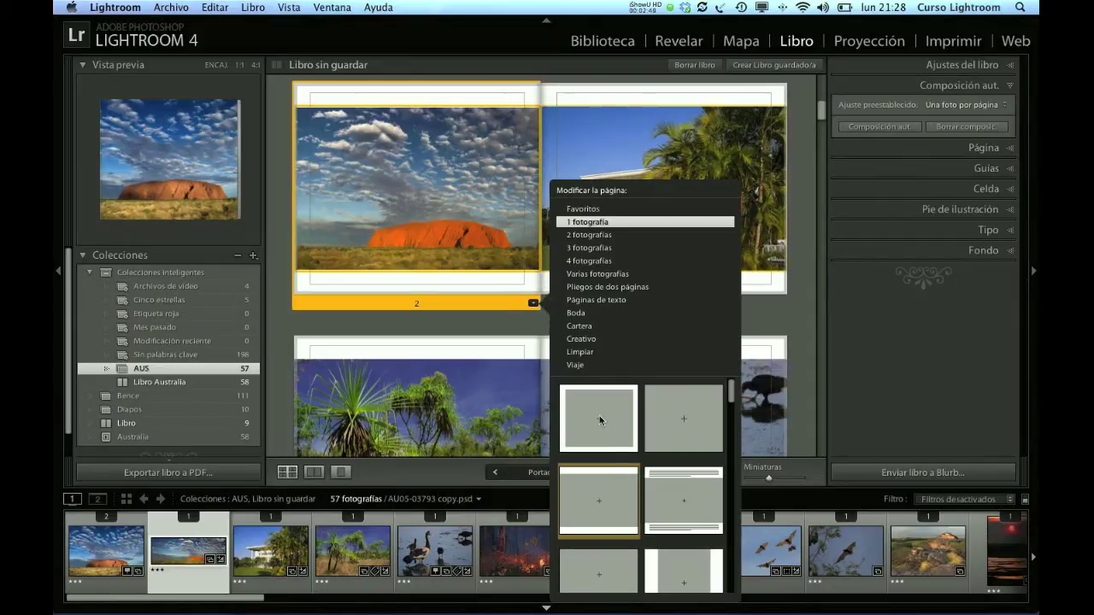
pyautogui.click(680, 414)
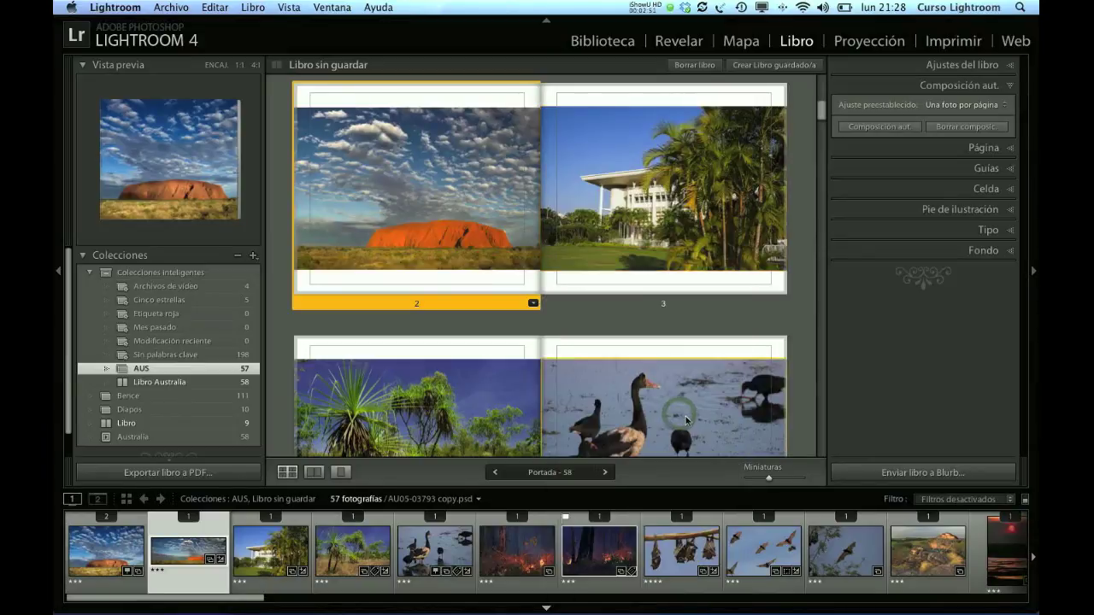
# - Give page 2 a full-page 1 fotografía layout with Uluru enlarged to 40% and repositioned
pyautogui.click(506, 237)
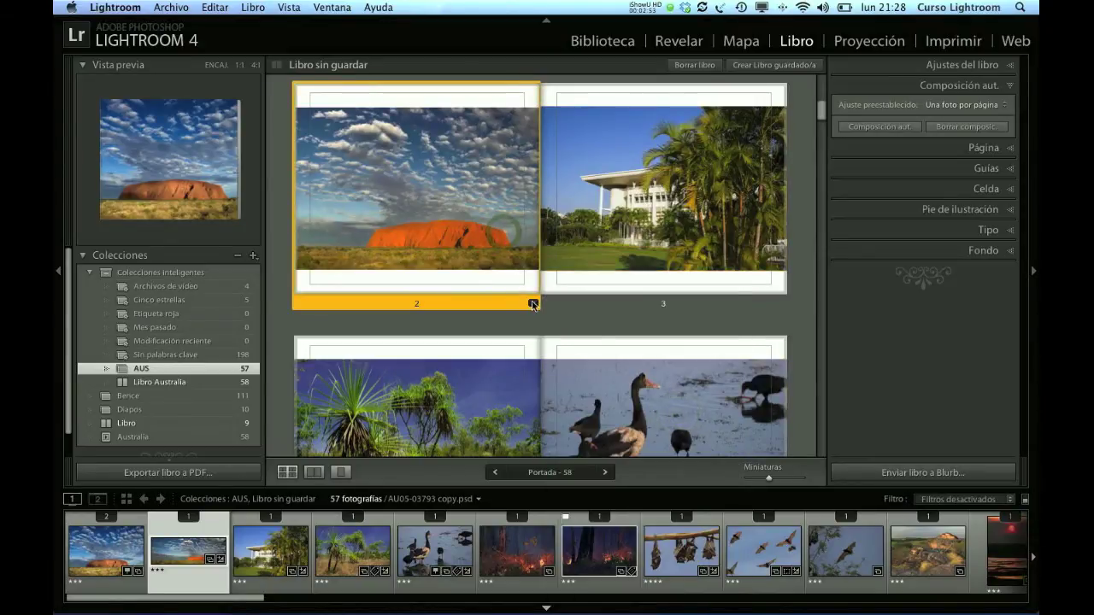
pyautogui.click(531, 303)
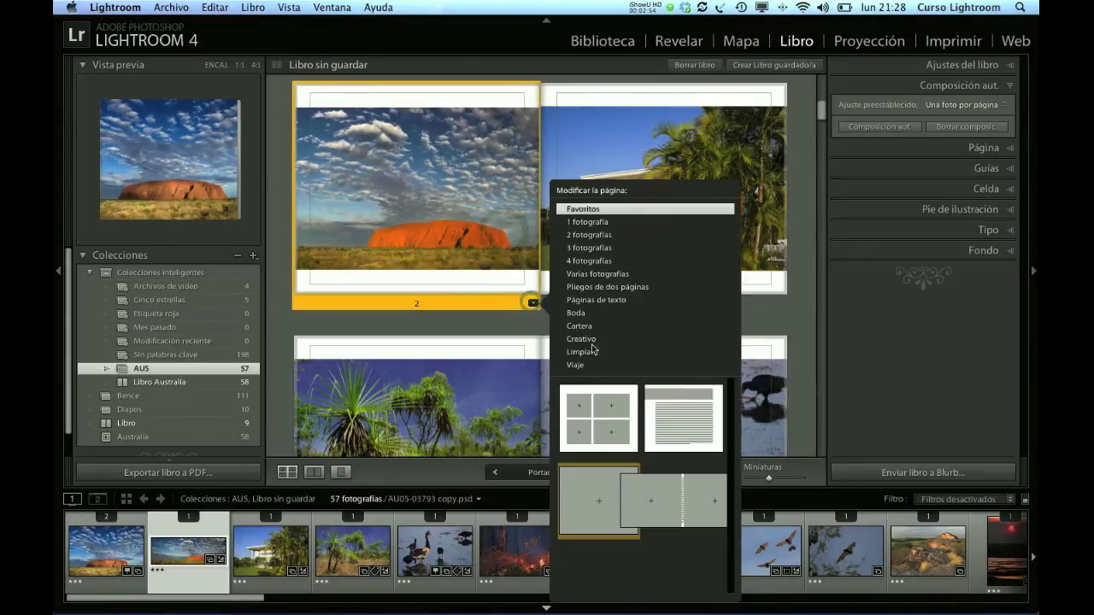
pyautogui.click(588, 221)
pyautogui.click(670, 416)
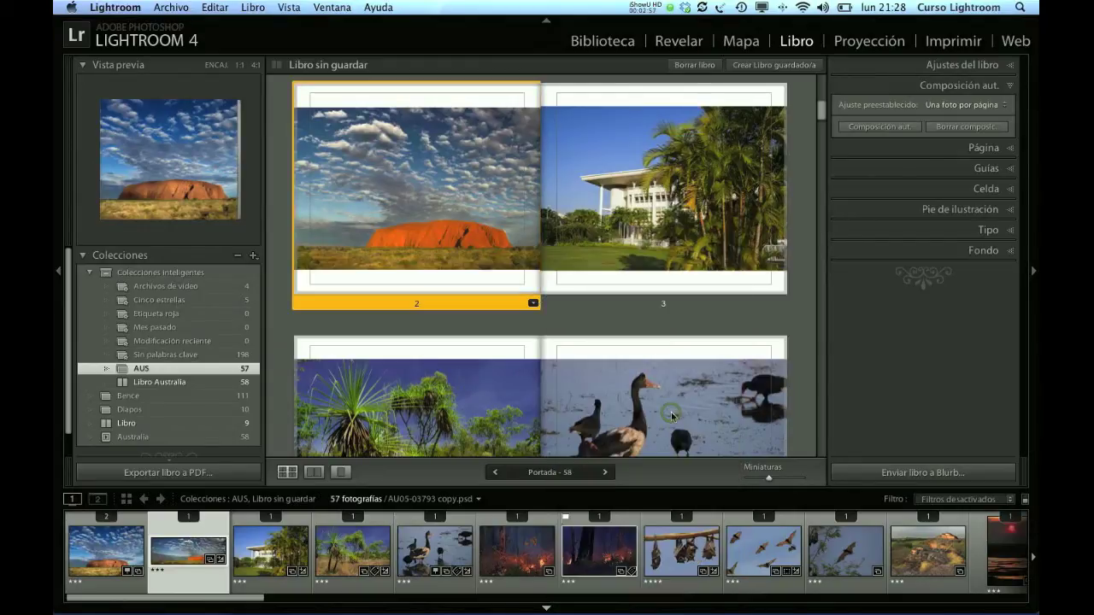
pyautogui.click(465, 197)
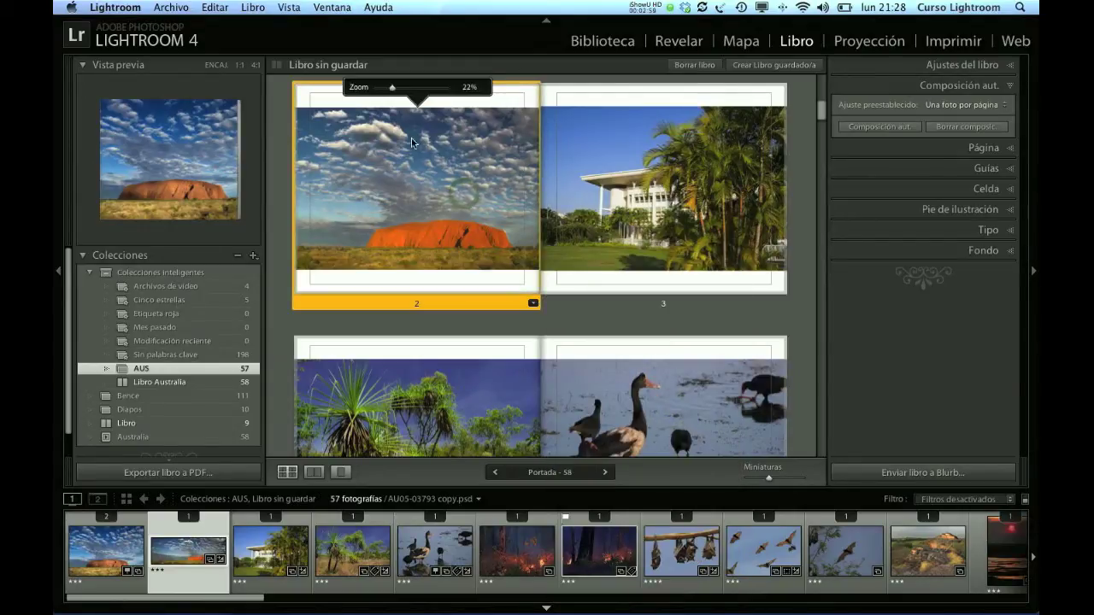
pyautogui.moveTo(392, 88); pyautogui.dragTo(405, 88)
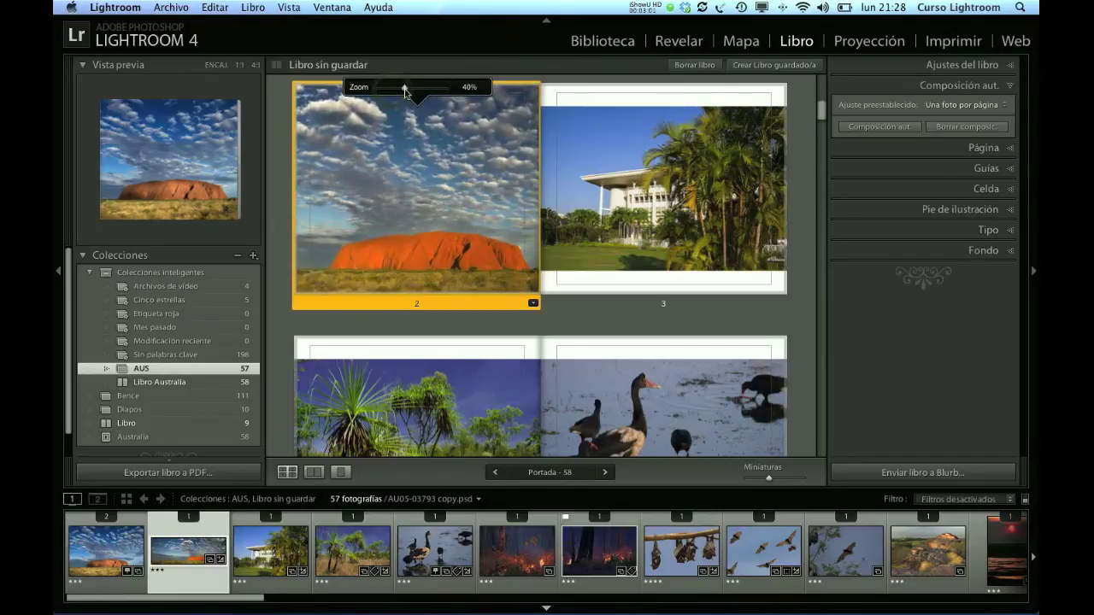
pyautogui.moveTo(467, 147); pyautogui.dragTo(468, 151)
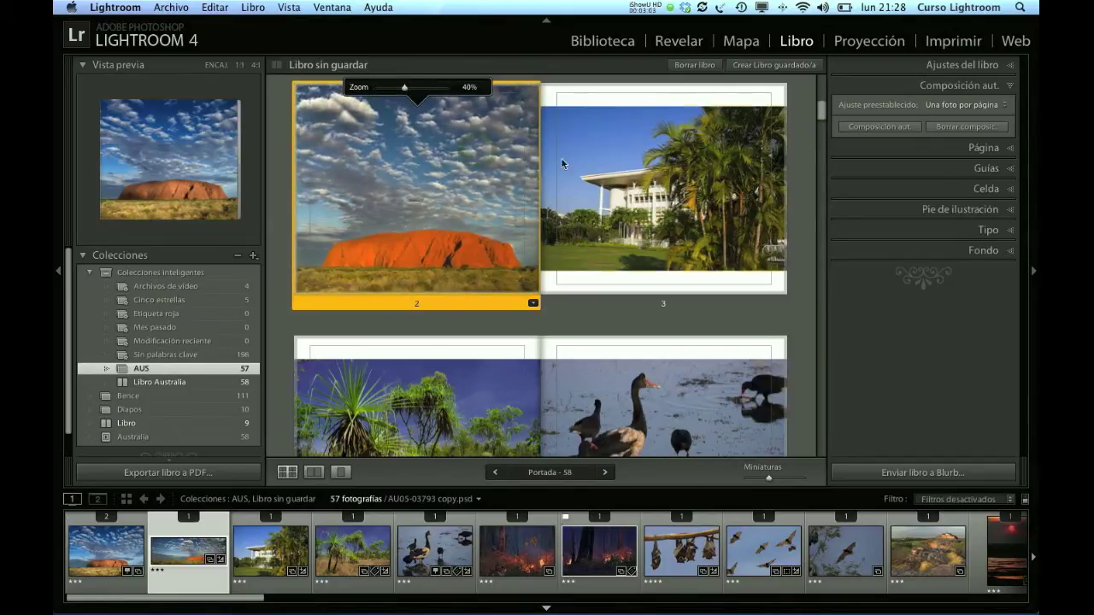
pyautogui.click(615, 156)
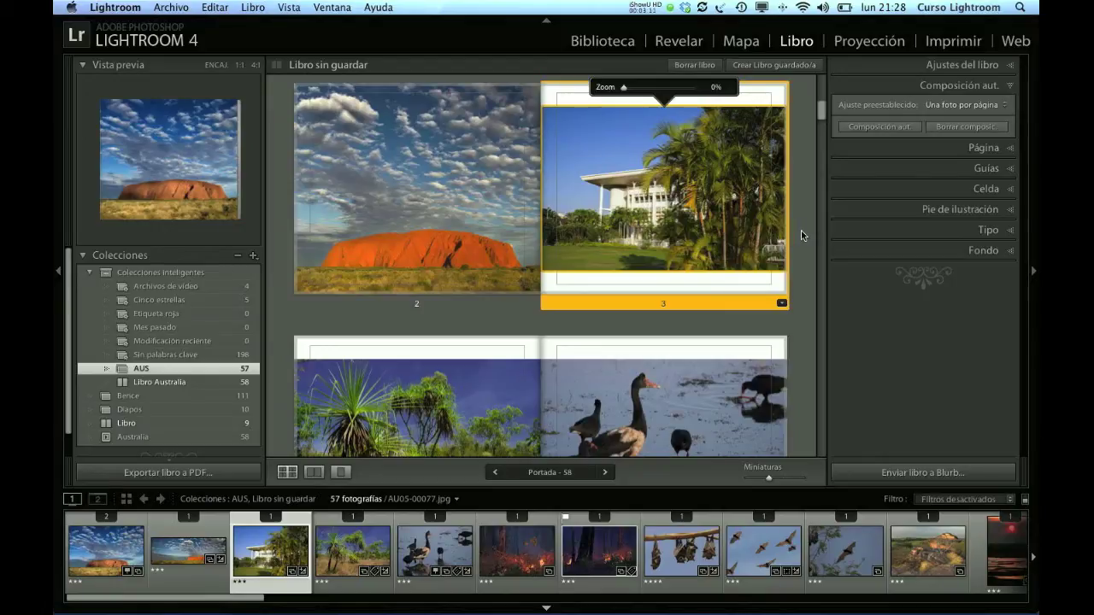
# - Scroll to spread 10/11 and acknowledge the bat photo's 106 ppi low-resolution warning on page 10
pyautogui.scroll(-2, 801, 235)
pyautogui.scroll(-1, 800, 235)
pyautogui.scroll(-2, 800, 235)
pyautogui.scroll(-3, 801, 235)
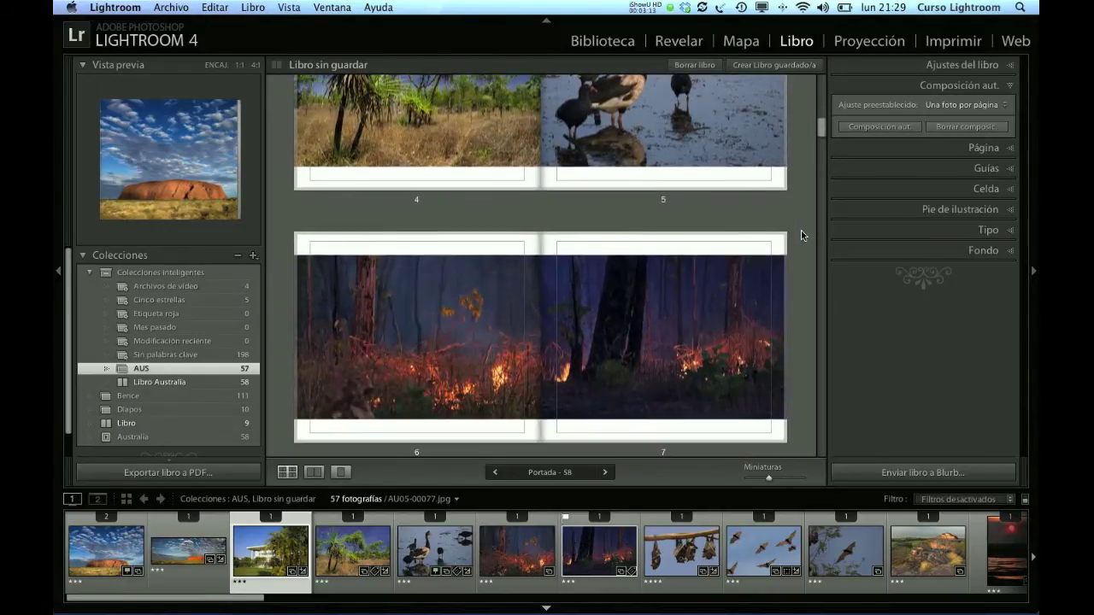
pyautogui.scroll(-1, 801, 235)
pyautogui.scroll(-1, 800, 235)
pyautogui.scroll(-2, 801, 235)
pyautogui.scroll(-1, 801, 235)
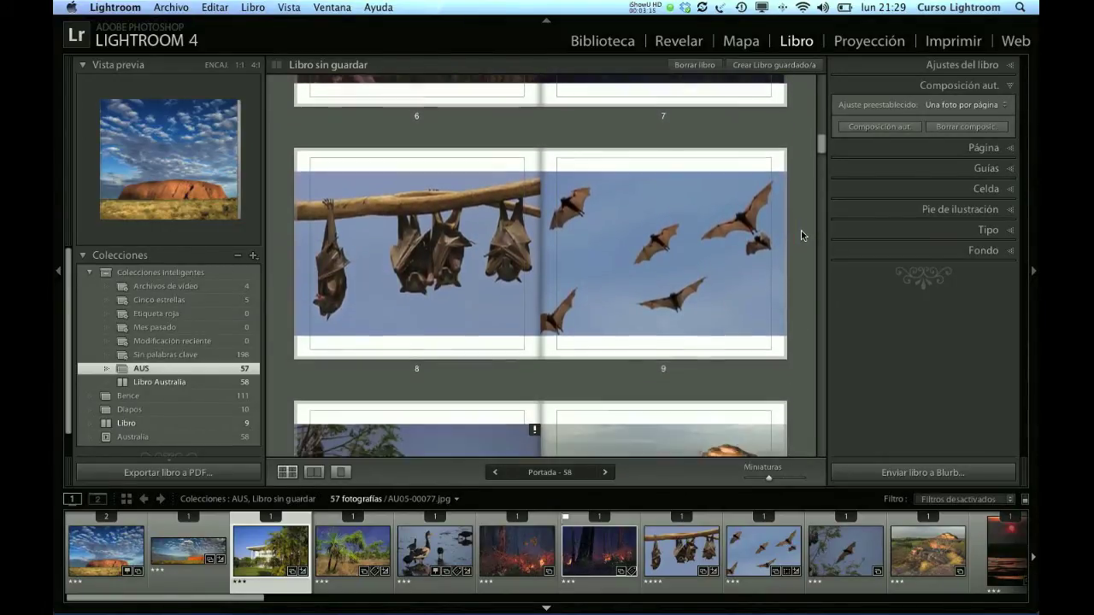
pyautogui.scroll(-1, 800, 235)
pyautogui.scroll(-2, 800, 234)
pyautogui.scroll(-1, 800, 235)
pyautogui.scroll(-1, 800, 235)
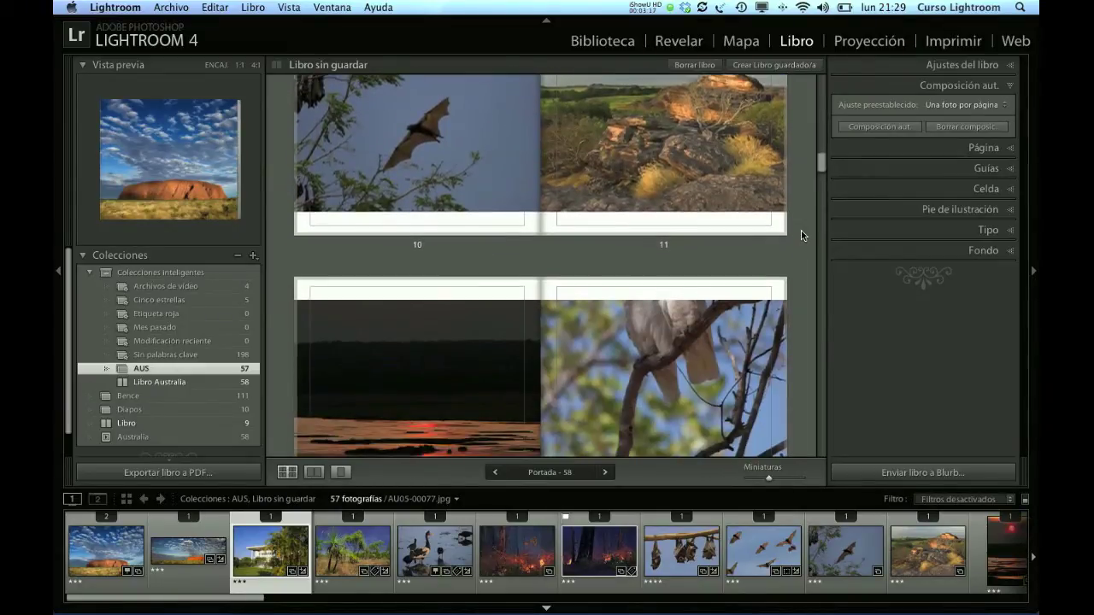
pyautogui.scroll(-1, 800, 235)
pyautogui.scroll(3, 801, 235)
pyautogui.scroll(1, 801, 235)
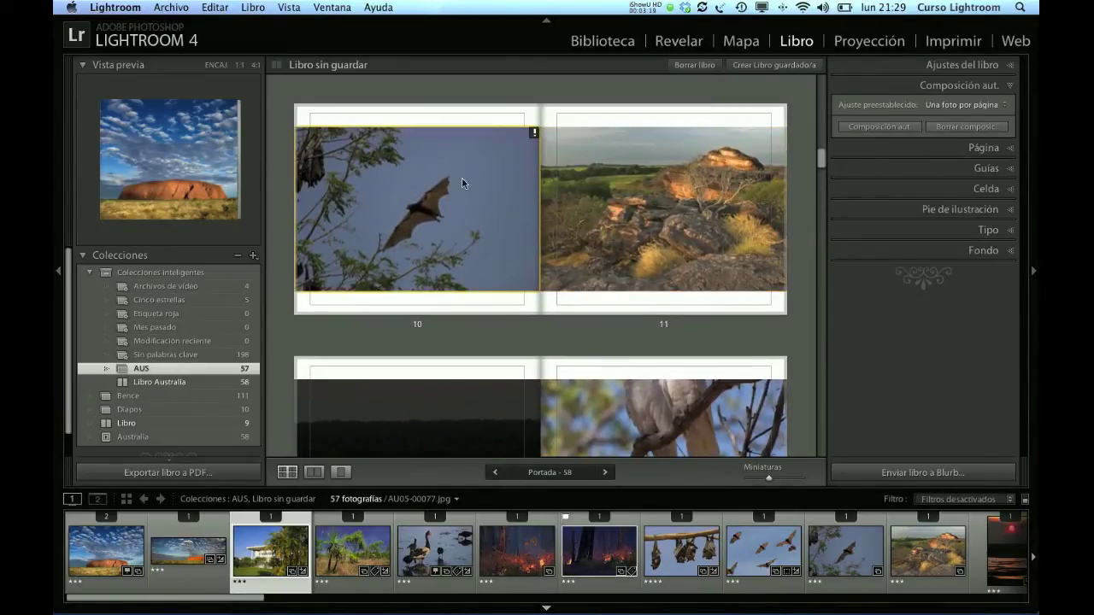
pyautogui.click(532, 135)
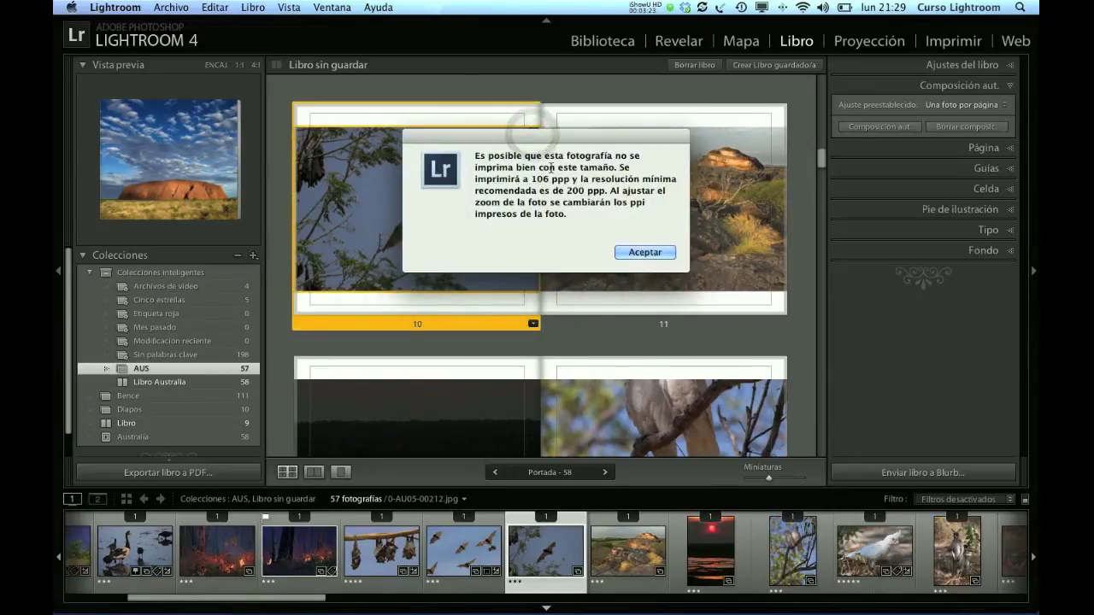
pyautogui.click(629, 252)
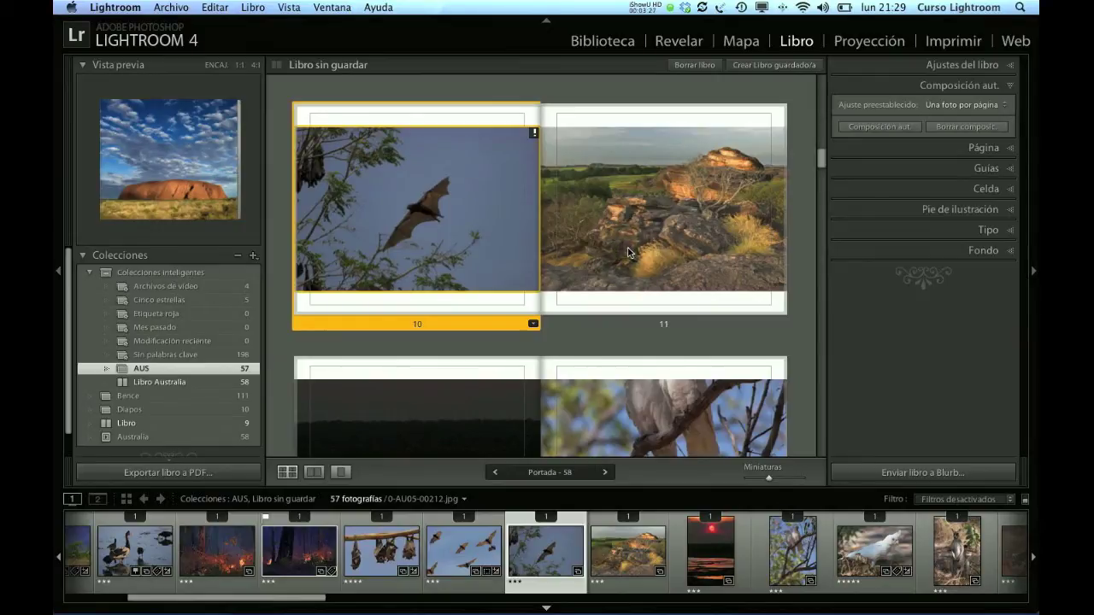
pyautogui.scroll(-4, 630, 256)
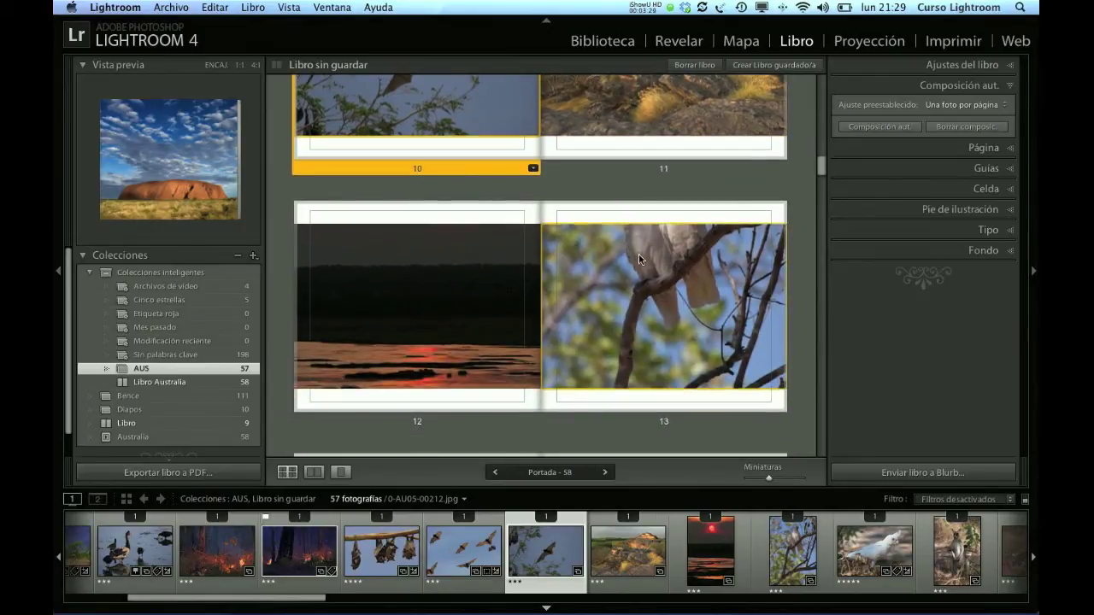
# - Reframe page 13's bird photo so the birds' heads show
pyautogui.click(637, 269)
pyautogui.moveTo(638, 269); pyautogui.dragTo(673, 340)
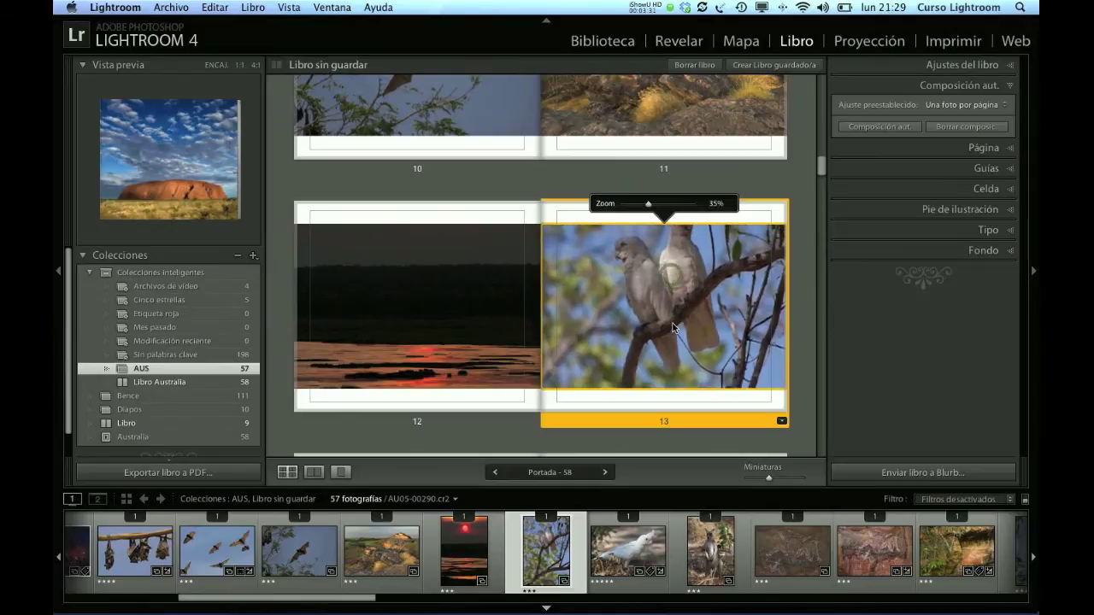
pyautogui.moveTo(686, 300); pyautogui.dragTo(682, 293)
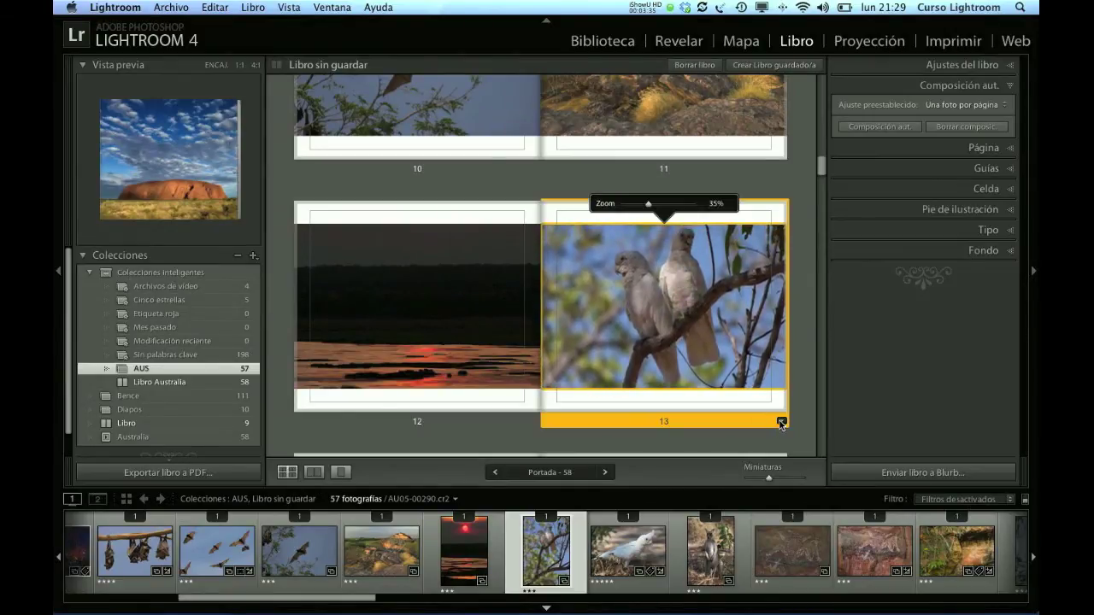
# - Apply the tall white-margined layout to page 13 and zoom its cockatoo photo to 13%
pyautogui.click(781, 422)
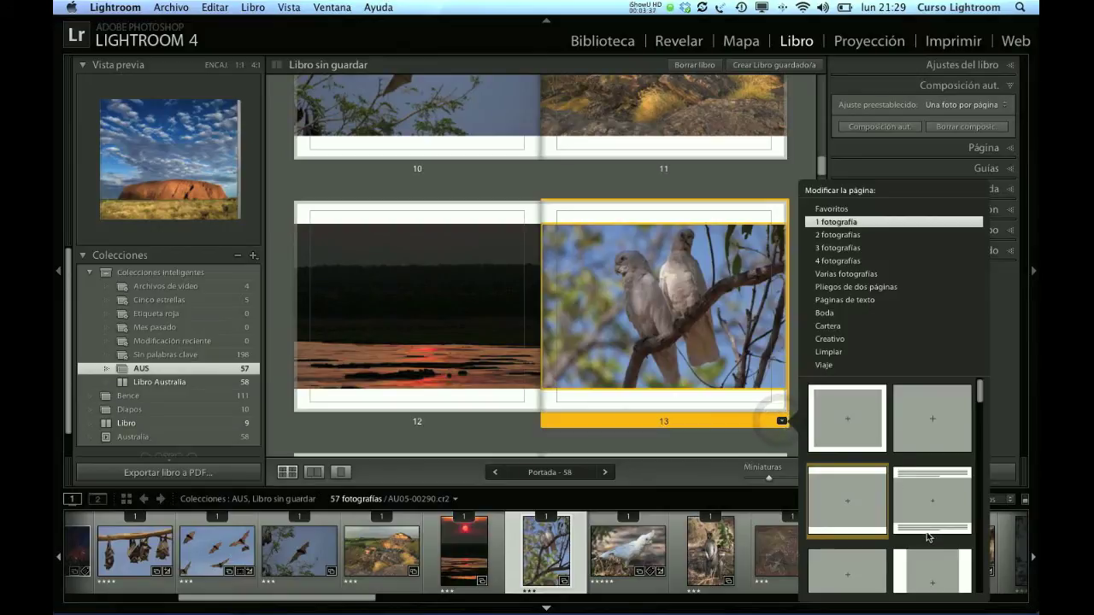
pyautogui.click(922, 575)
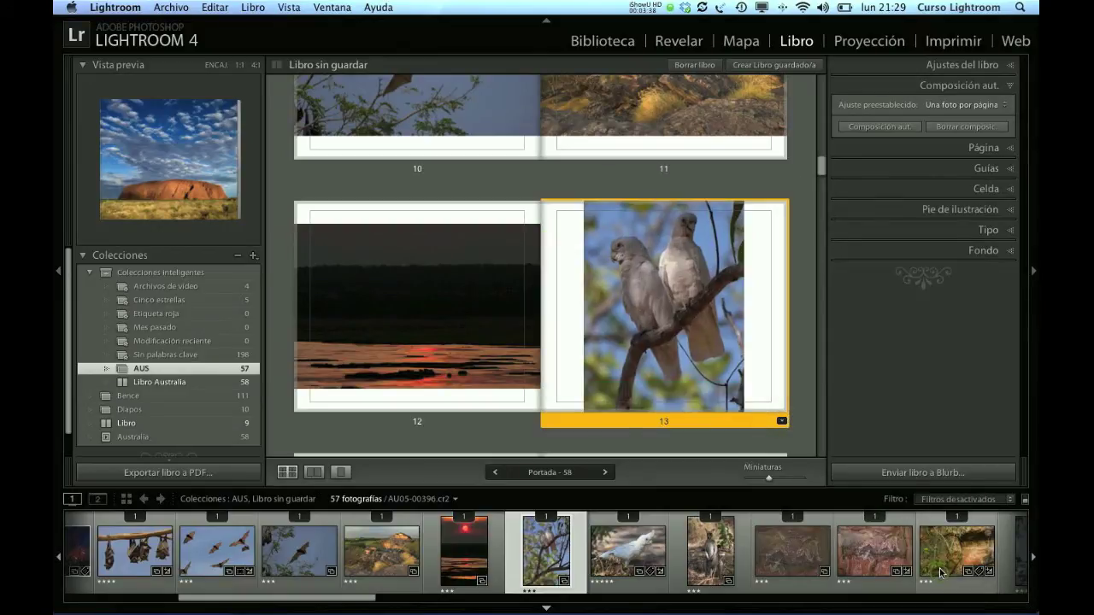
pyautogui.click(722, 326)
pyautogui.moveTo(647, 181)
pyautogui.mouseDown()
pyautogui.moveTo(619, 186)
pyautogui.moveTo(632, 181)
pyautogui.mouseUp()
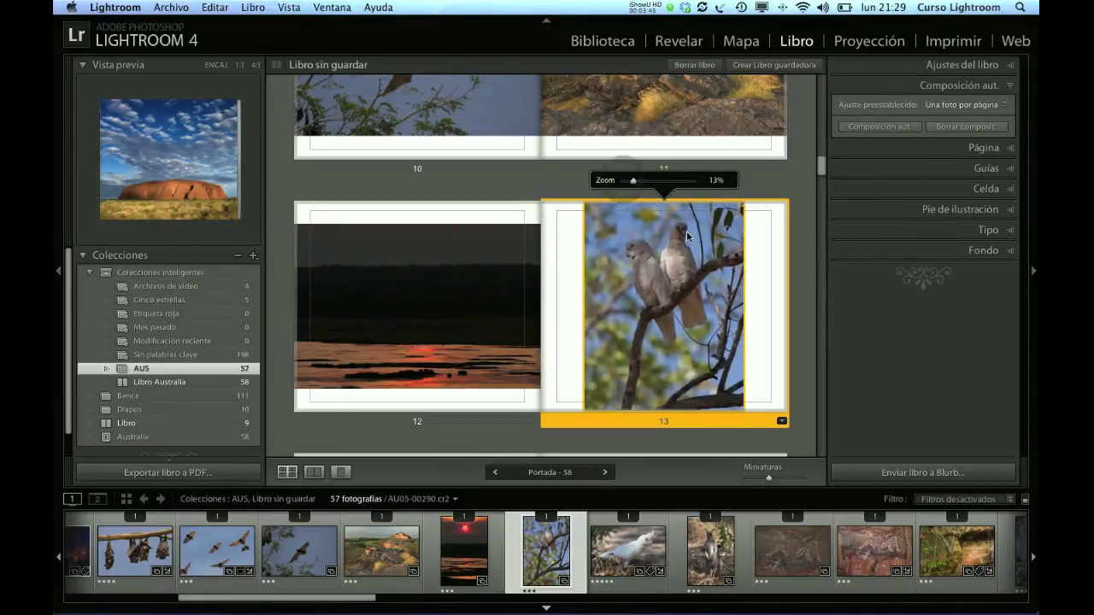
pyautogui.moveTo(677, 237); pyautogui.dragTo(677, 243)
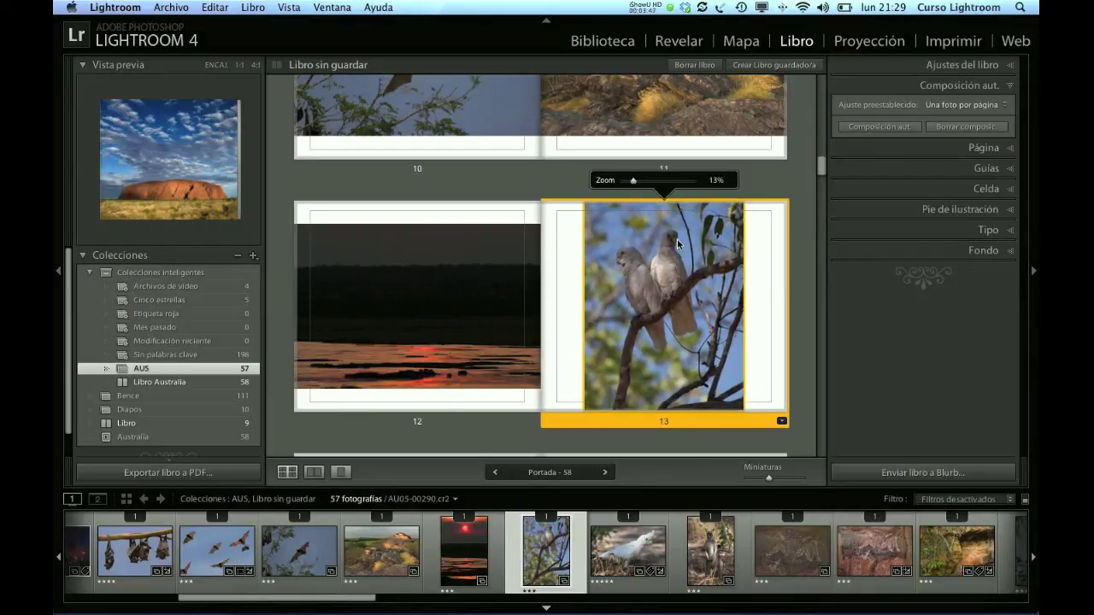
pyautogui.click(800, 282)
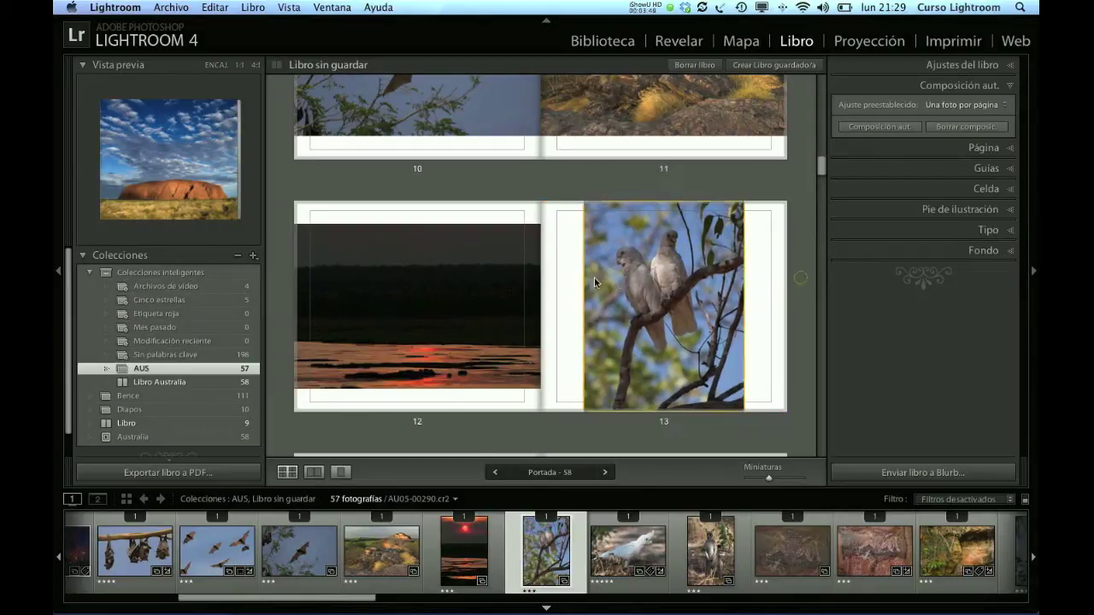
pyautogui.click(516, 270)
# - Browse page 12's layout choices and close them, leaving page 12 unchanged
pyautogui.click(532, 420)
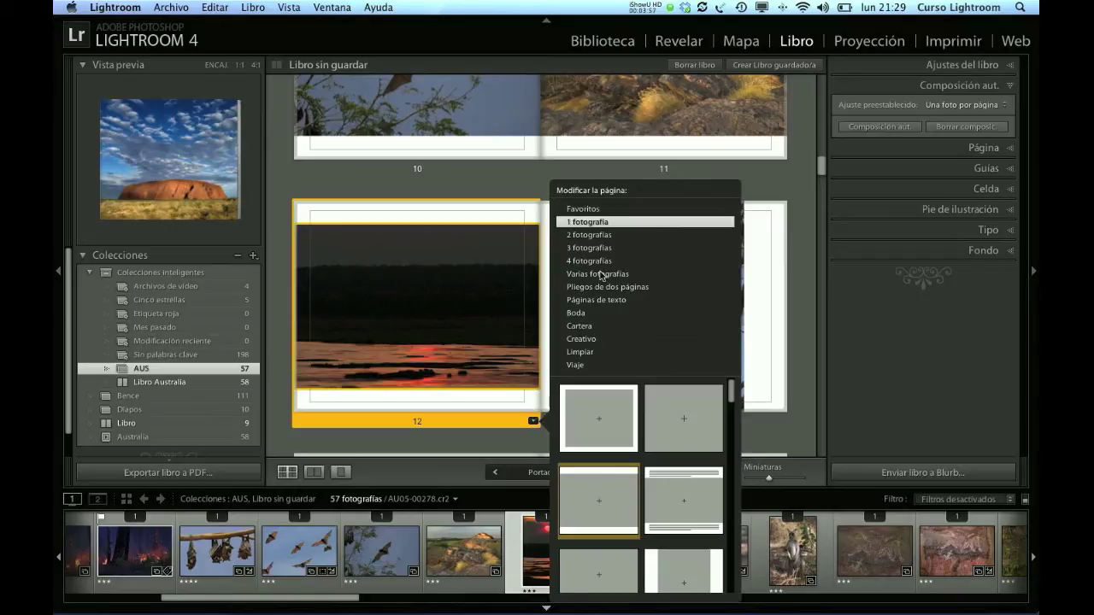
pyautogui.scroll(-2, 616, 396)
pyautogui.scroll(-2, 616, 396)
pyautogui.scroll(-2, 616, 396)
pyautogui.scroll(-2, 616, 396)
pyautogui.scroll(-2, 616, 399)
pyautogui.scroll(-2, 616, 400)
pyautogui.scroll(-2, 616, 400)
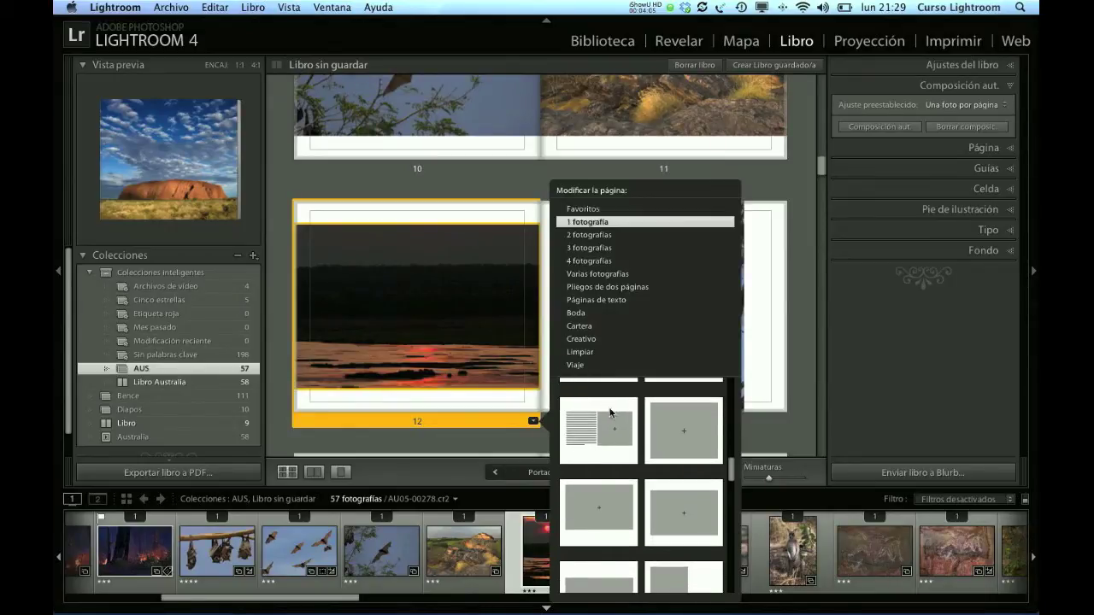
pyautogui.click(769, 377)
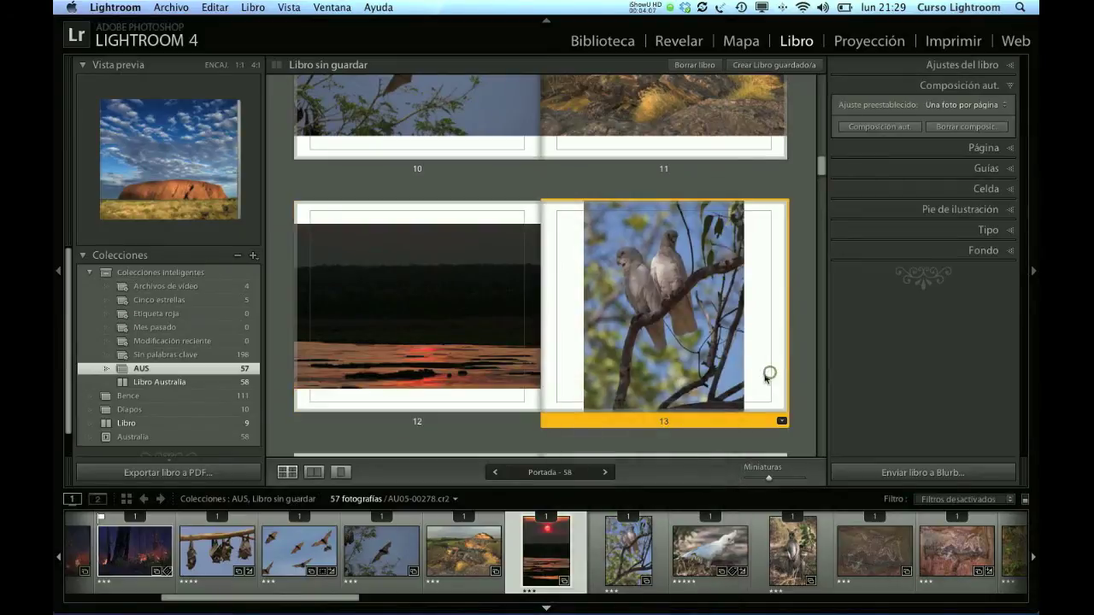
# - Give page 15 the white-margined layout and zoom out until the whole wallaby shows
pyautogui.scroll(-3, 793, 396)
pyautogui.scroll(-2, 794, 398)
pyautogui.scroll(-1, 793, 398)
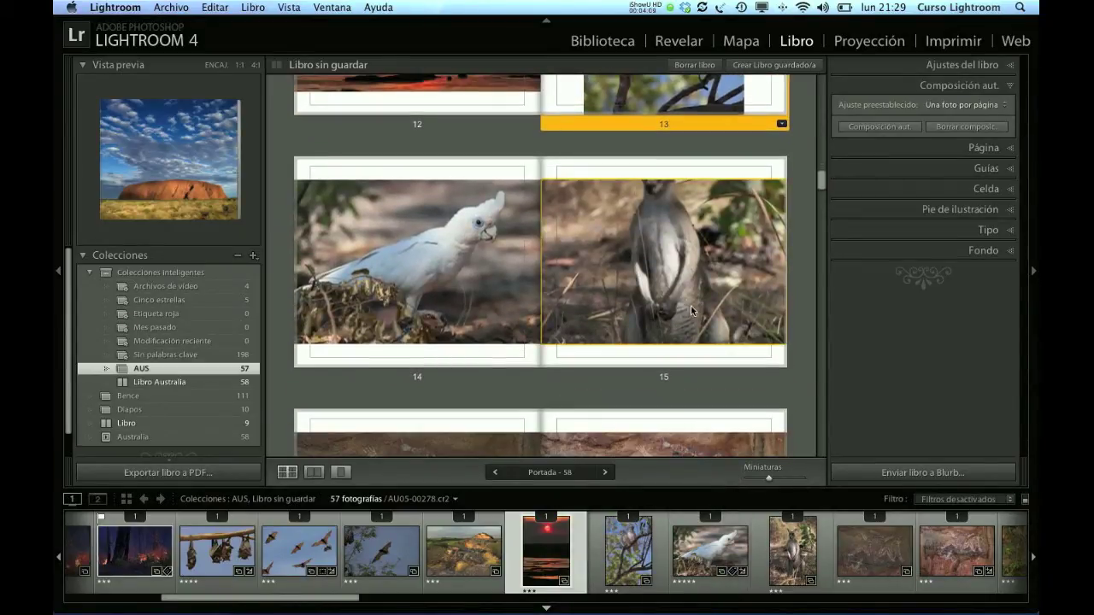
pyautogui.click(781, 376)
pyautogui.click(781, 377)
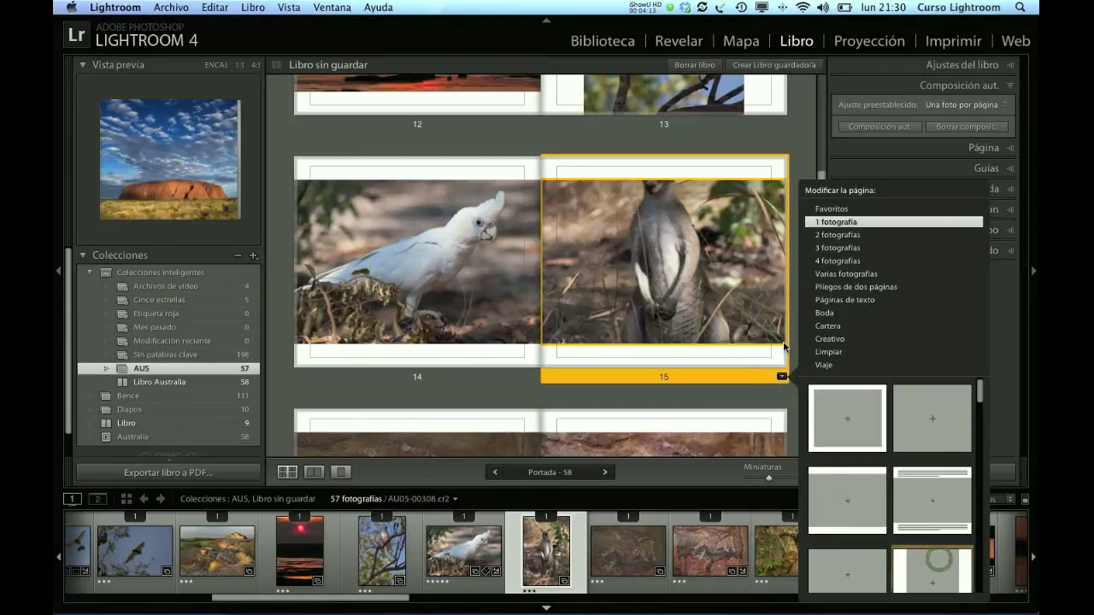
pyautogui.click(940, 562)
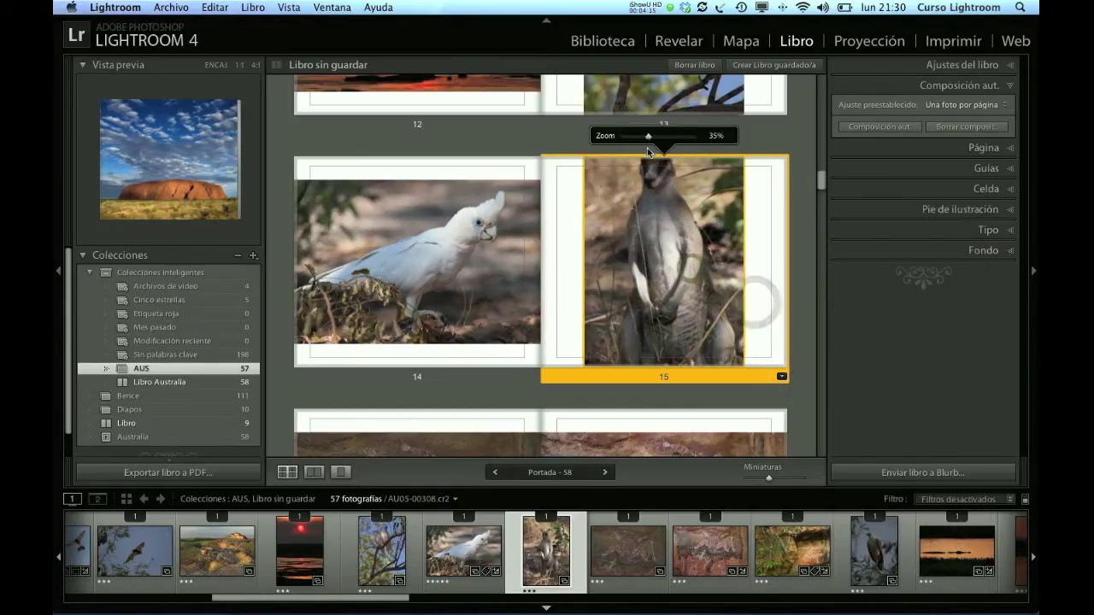
pyautogui.moveTo(648, 137); pyautogui.dragTo(621, 140)
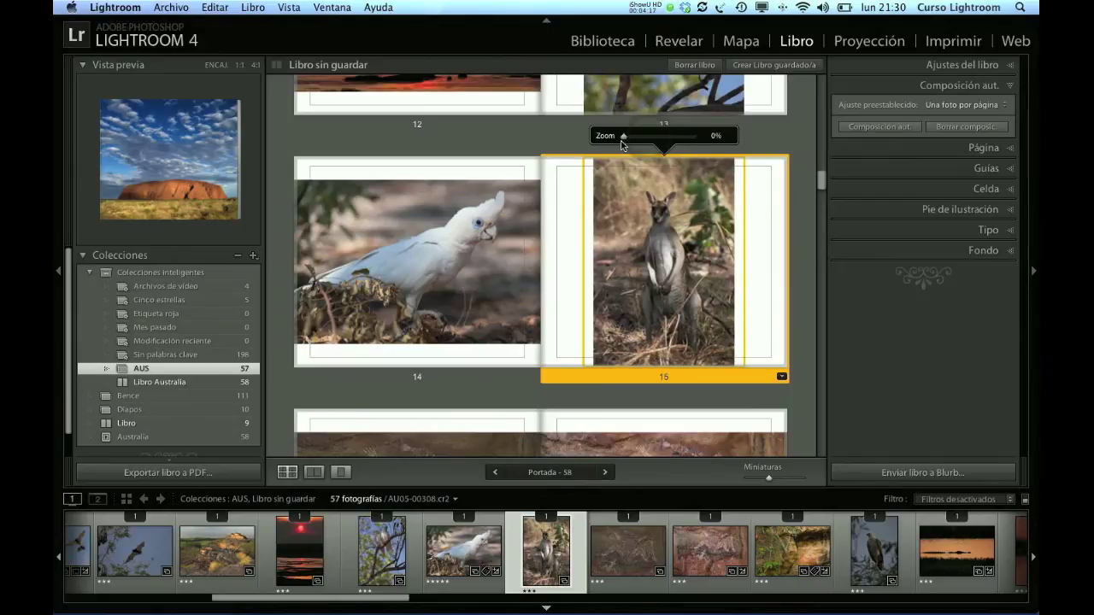
pyautogui.click(792, 217)
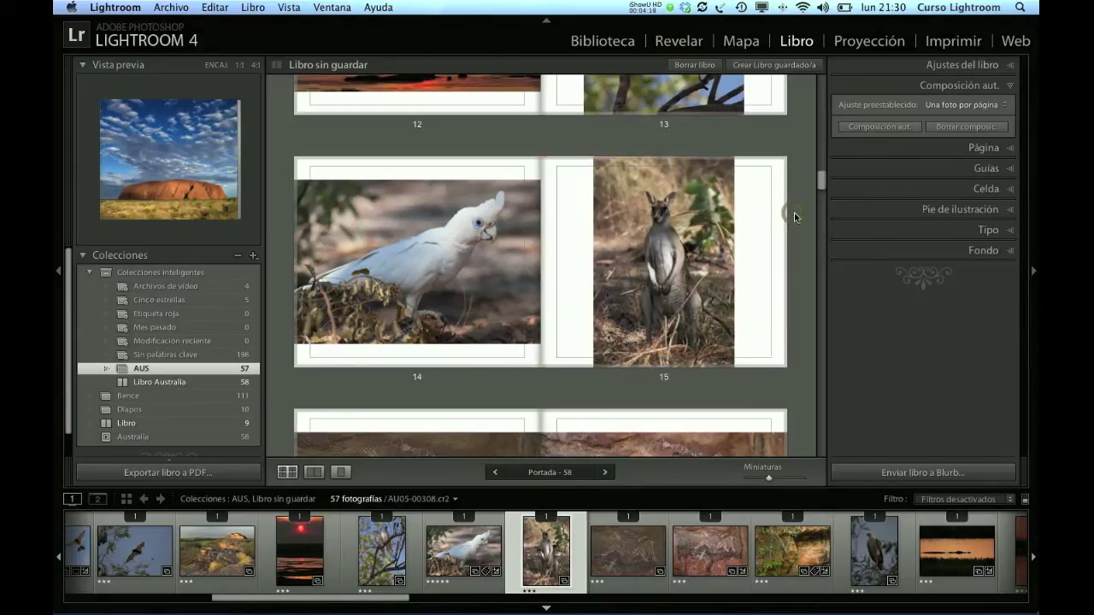
pyautogui.scroll(3, 794, 215)
pyautogui.scroll(3, 794, 215)
pyautogui.scroll(3, 794, 216)
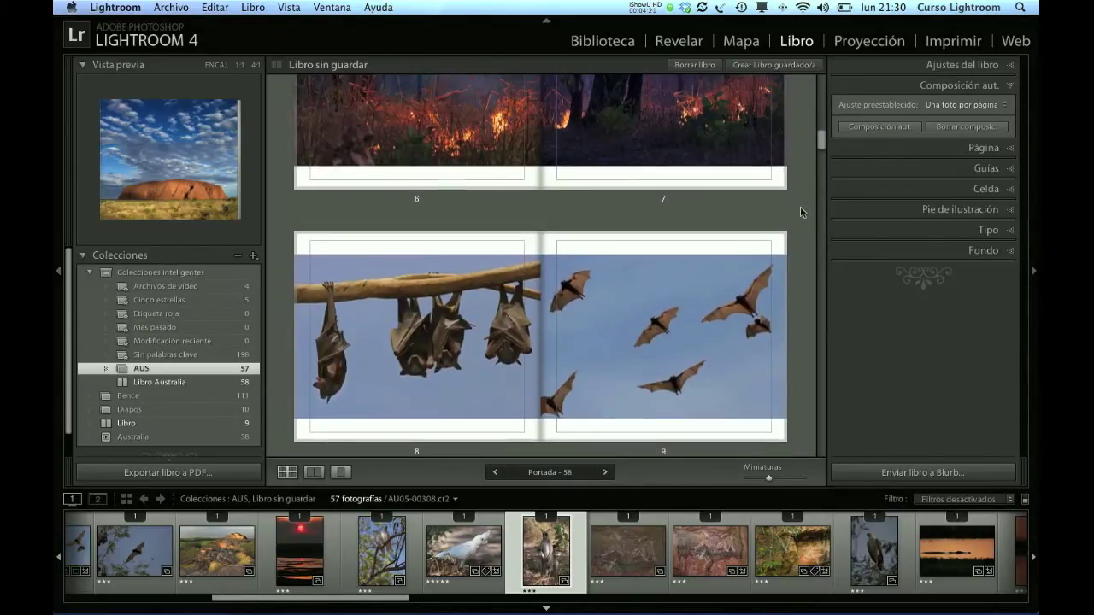
# - Keep Horizontal estándar size, image-wrap hardcover and logo page, then open Blurb's Más información page
pyautogui.click(964, 67)
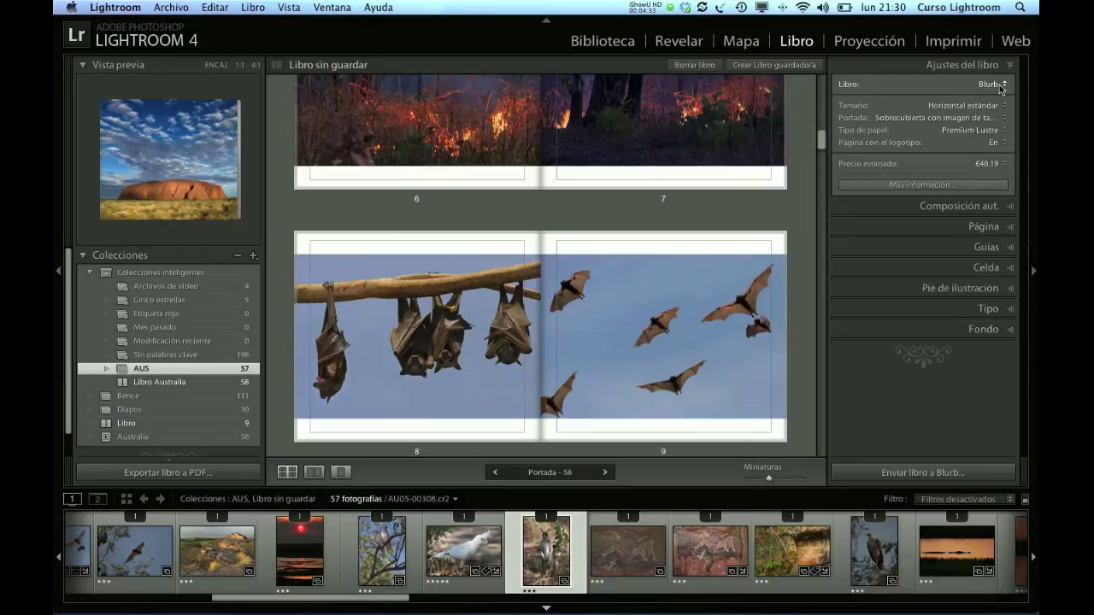
pyautogui.click(955, 111)
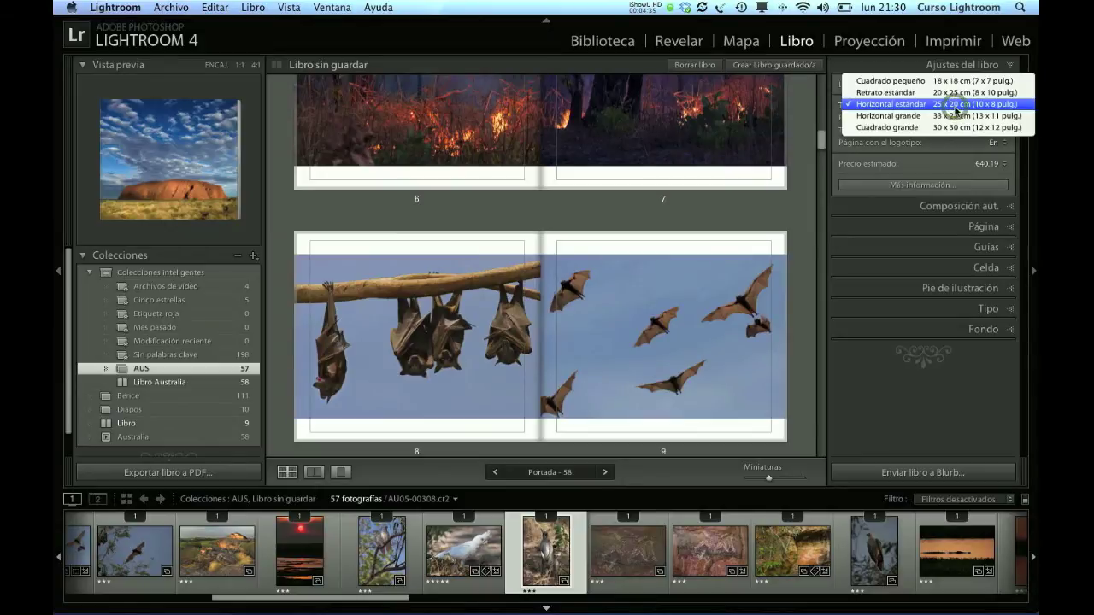
pyautogui.click(953, 105)
pyautogui.click(962, 119)
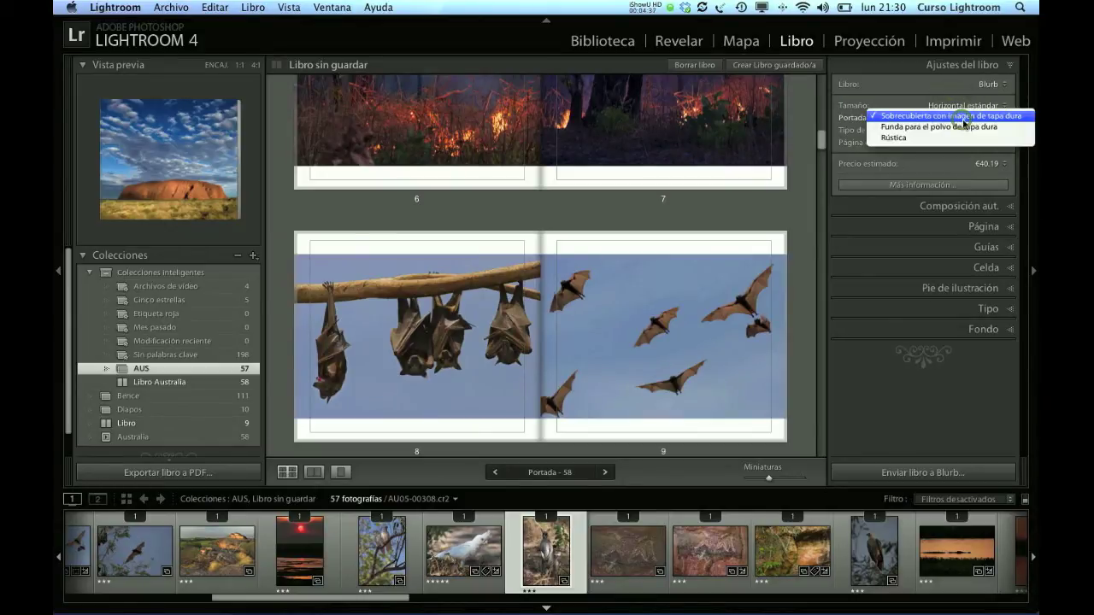
pyautogui.click(963, 118)
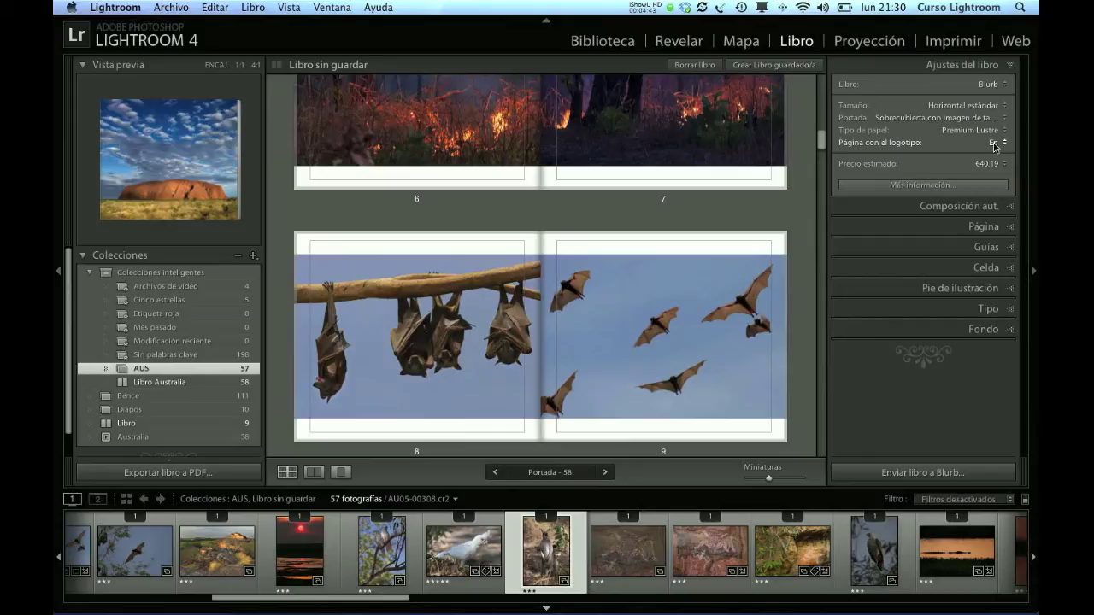
pyautogui.click(994, 143)
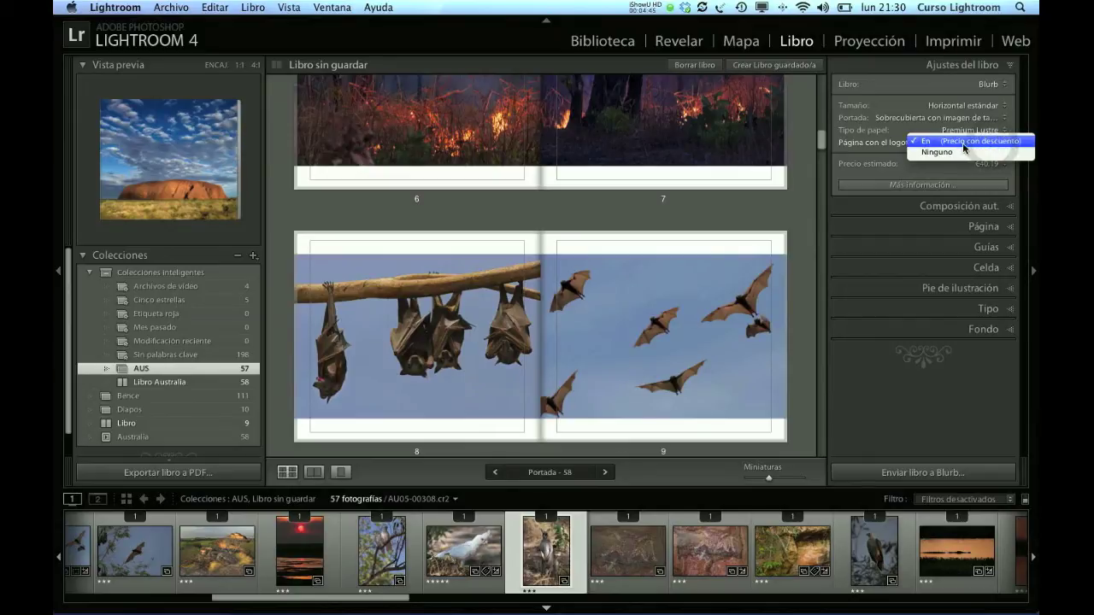
pyautogui.click(957, 141)
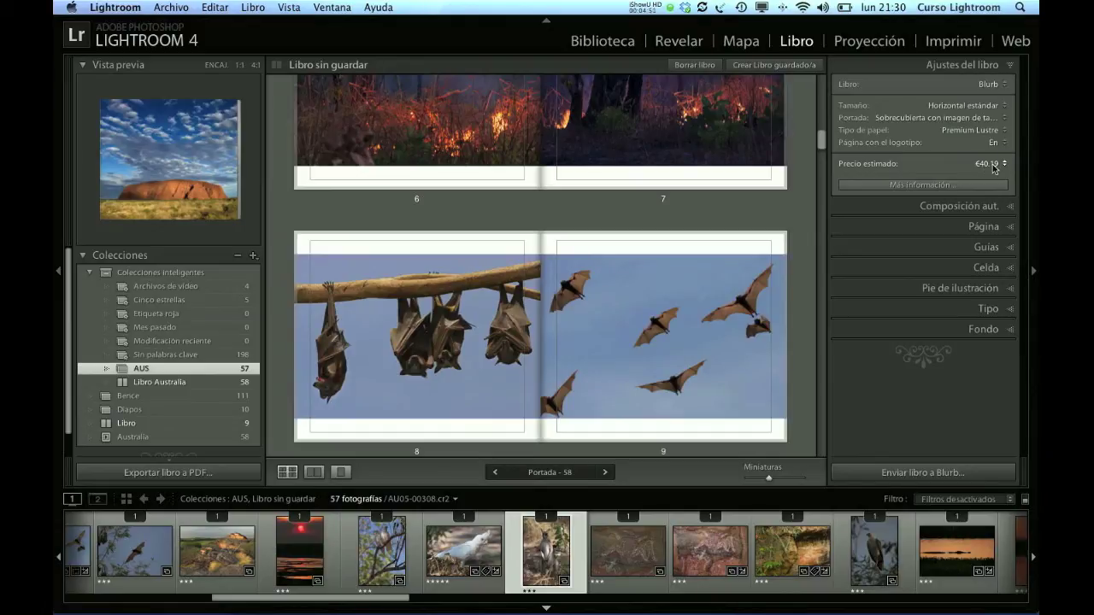
pyautogui.click(953, 185)
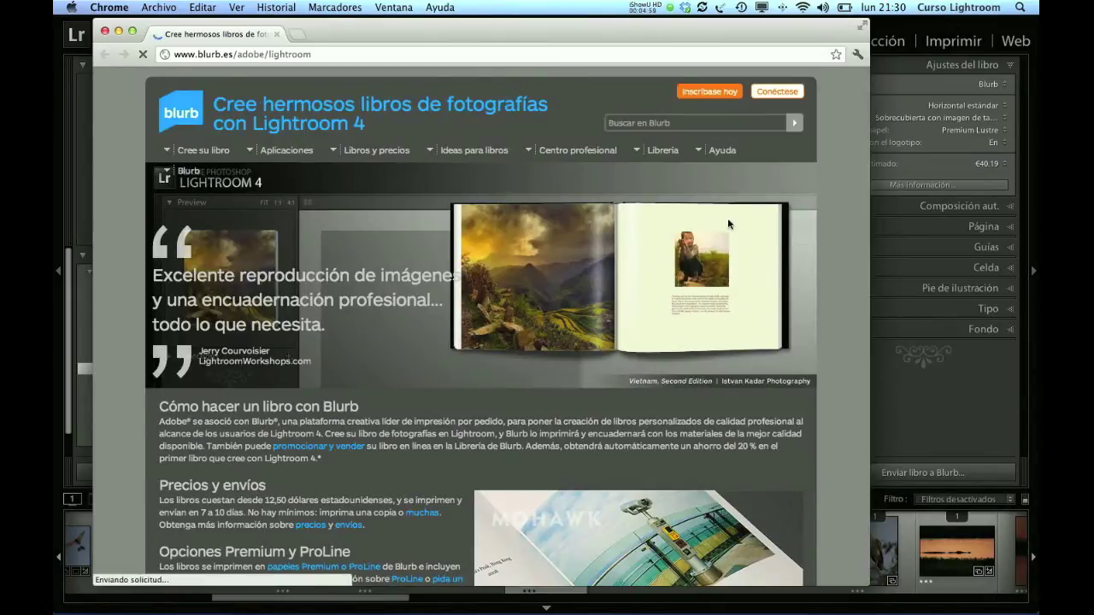
# - Scroll through the blurb.es/adobe/lightroom page, then hide Chrome to return to Lightroom
pyautogui.scroll(-1, 836, 247)
pyautogui.scroll(-3, 835, 247)
pyautogui.scroll(-5, 835, 247)
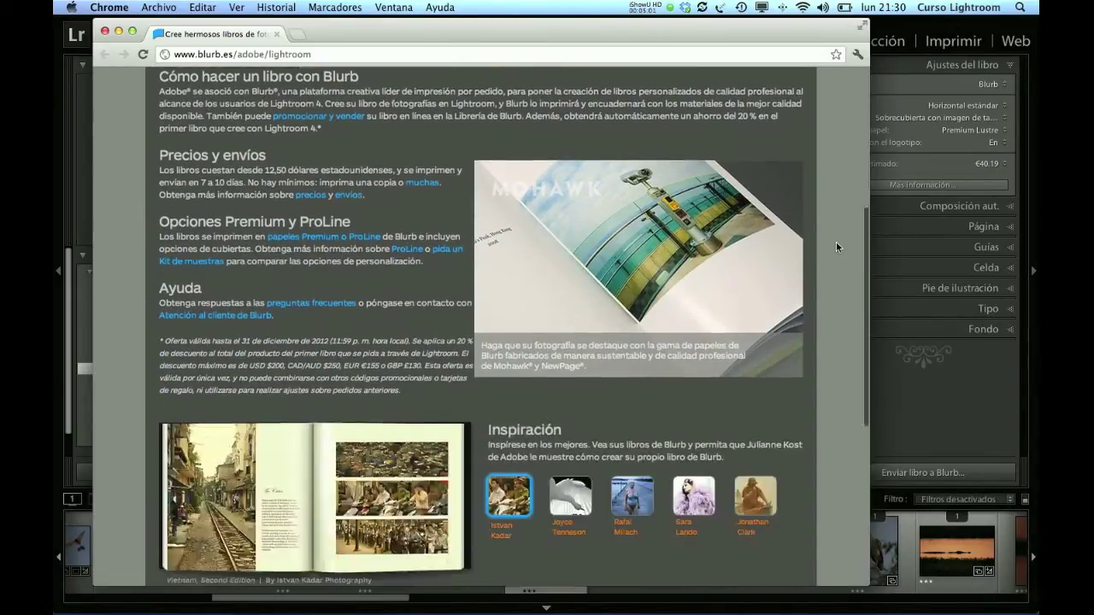
pyautogui.scroll(-1, 836, 247)
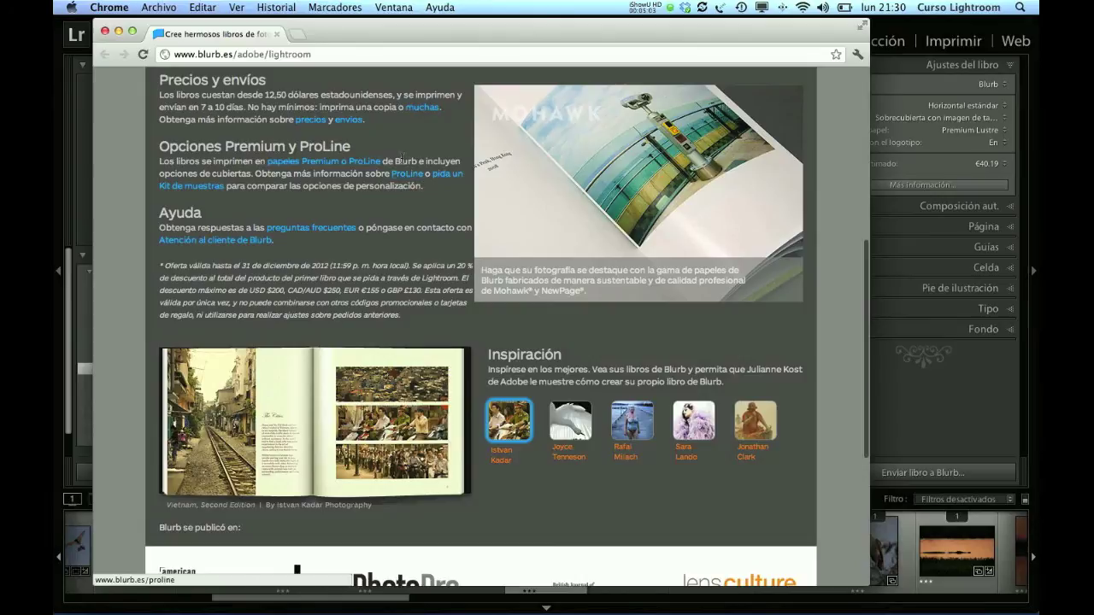
pyautogui.scroll(3, 401, 158)
pyautogui.scroll(3, 401, 158)
pyautogui.scroll(2, 401, 158)
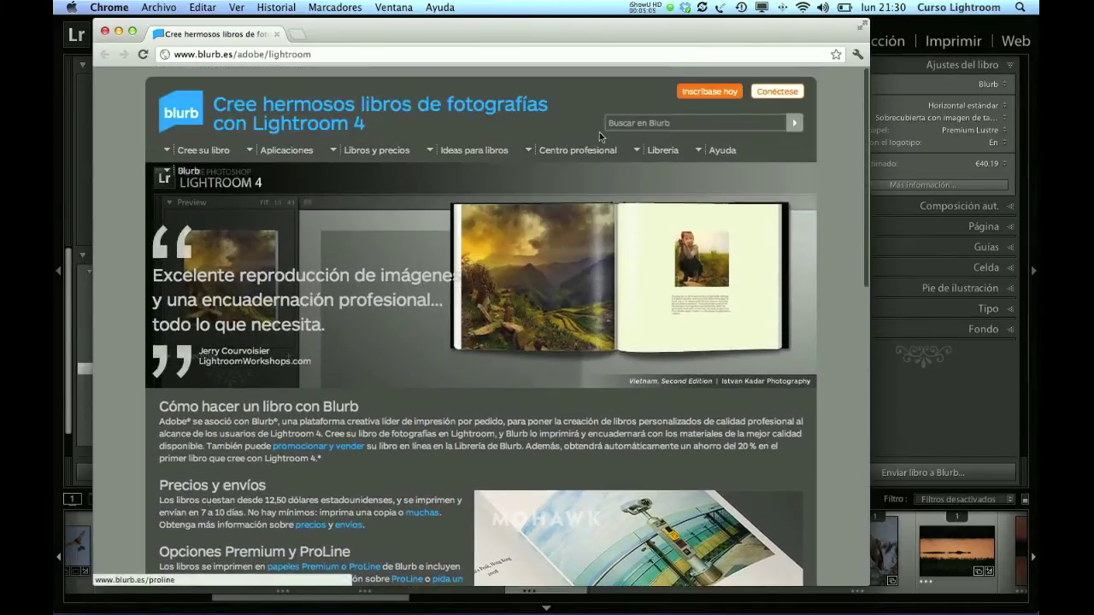
pyautogui.click(907, 70)
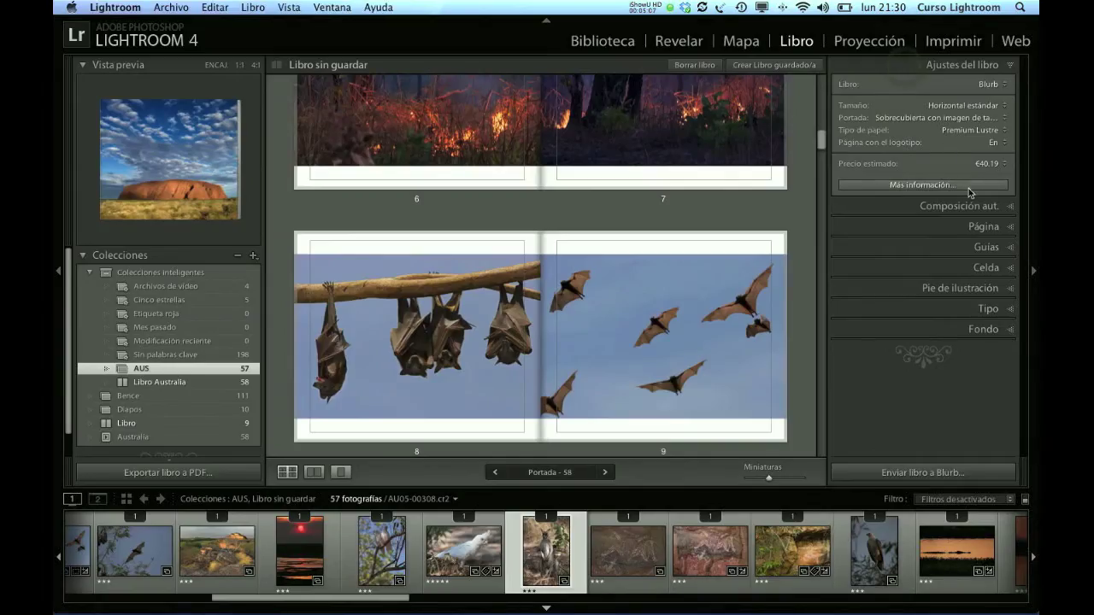
# - Change the book output from Blurb to PDF, with JPEG quality 81 and Adobe RGB profile
pyautogui.click(988, 88)
pyautogui.click(969, 95)
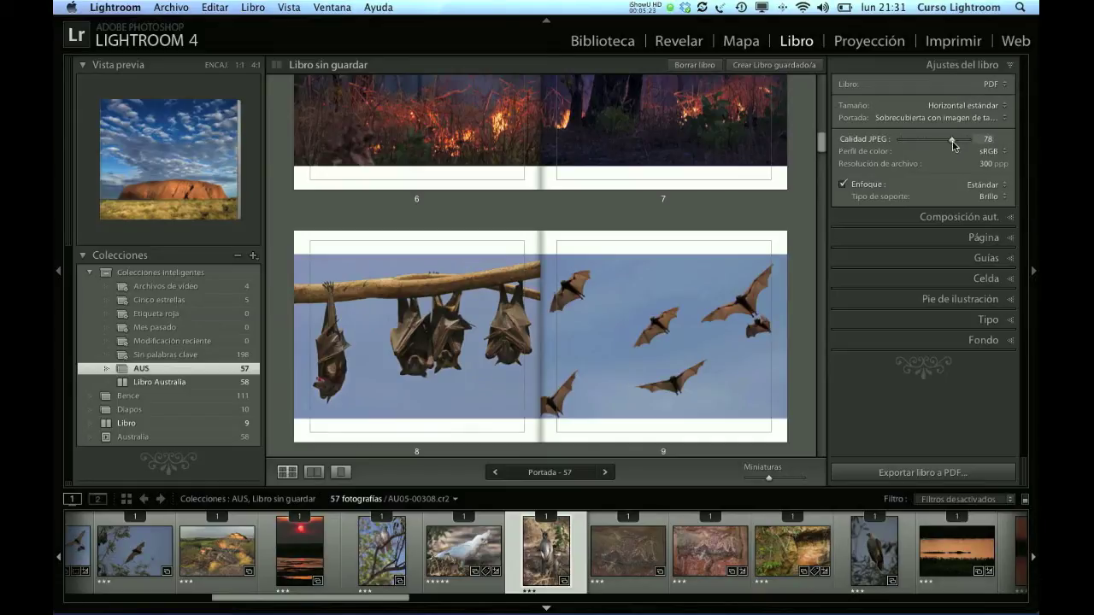
pyautogui.moveTo(952, 141); pyautogui.dragTo(954, 142)
pyautogui.click(987, 152)
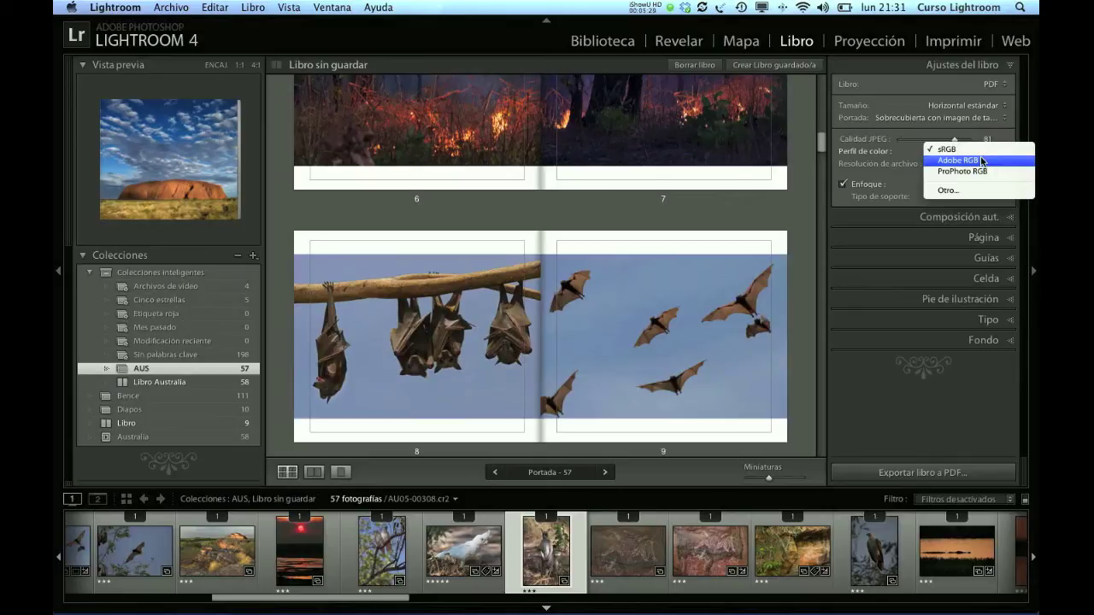
pyautogui.click(982, 161)
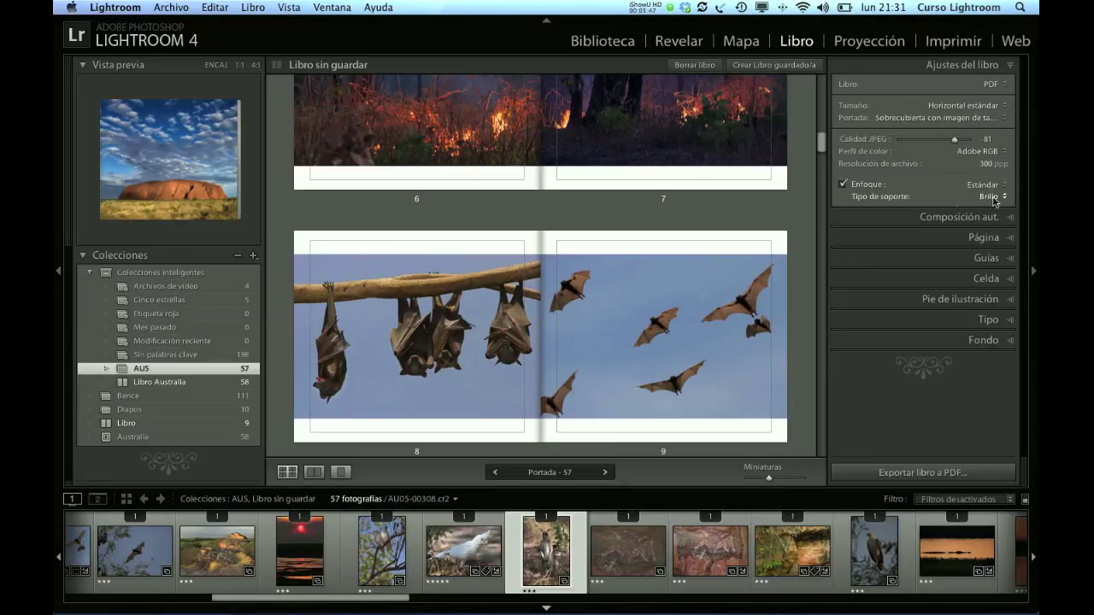
# - Preview page 9's Página layouts, then expand the Guías, Celda, Pie de ilustración and Tipo panels
pyautogui.click(983, 239)
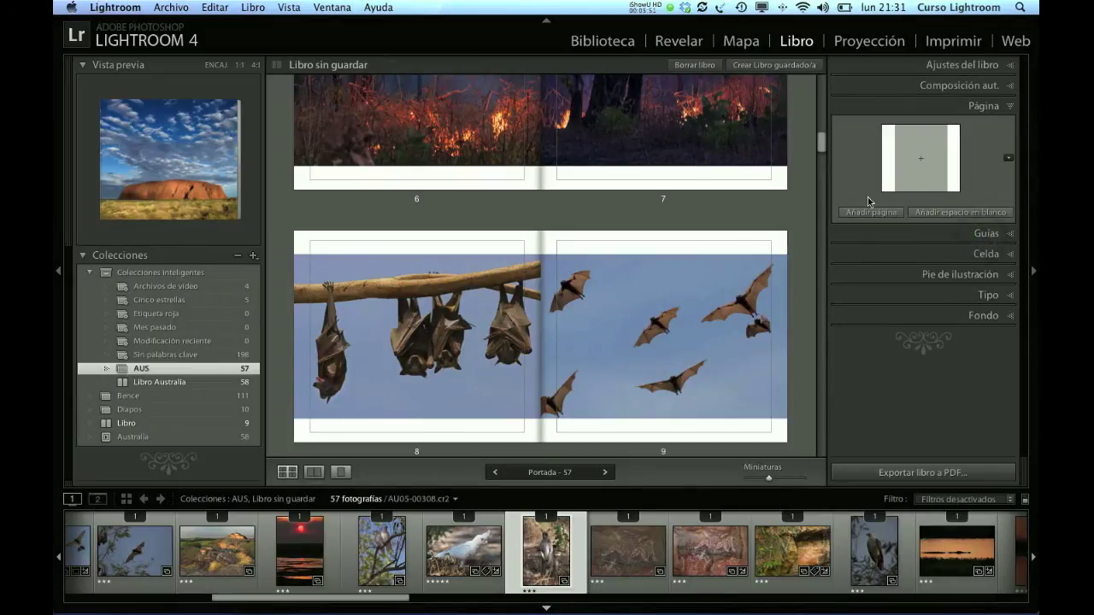
pyautogui.click(631, 270)
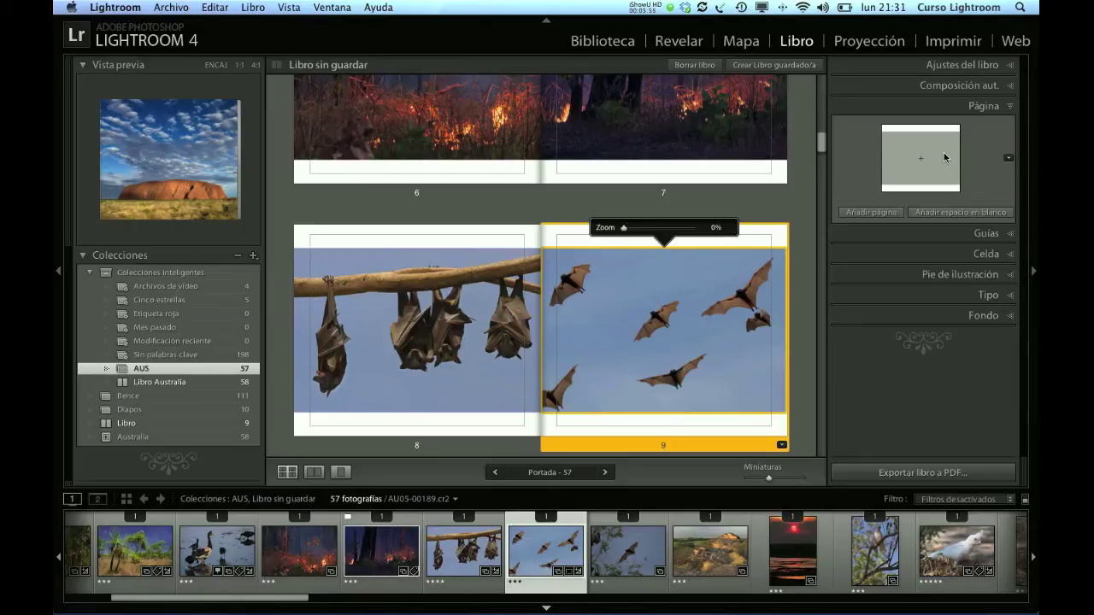
pyautogui.click(1008, 159)
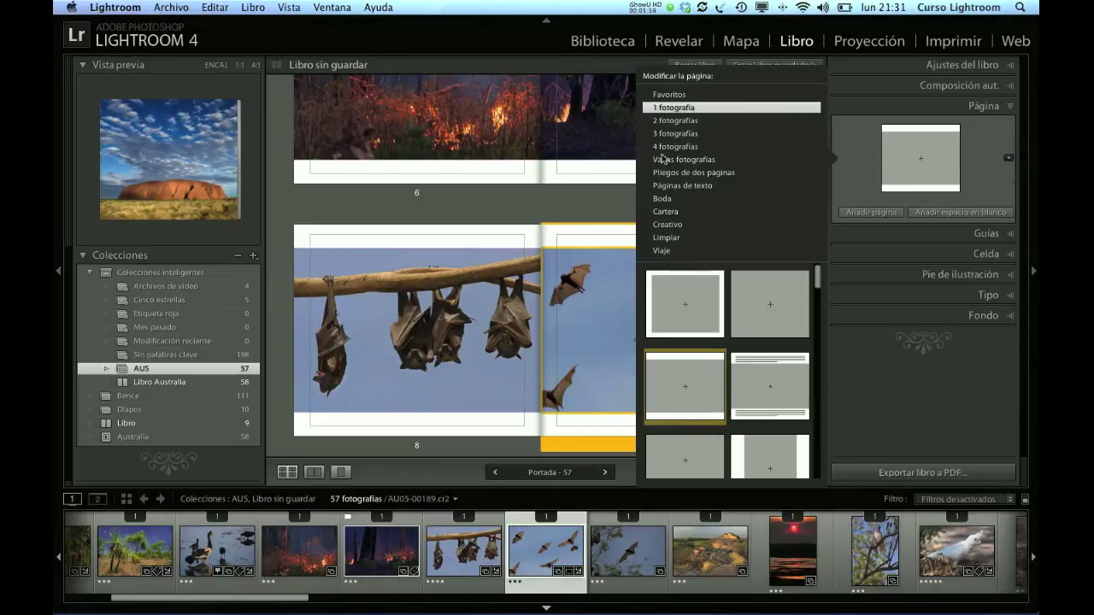
pyautogui.click(874, 236)
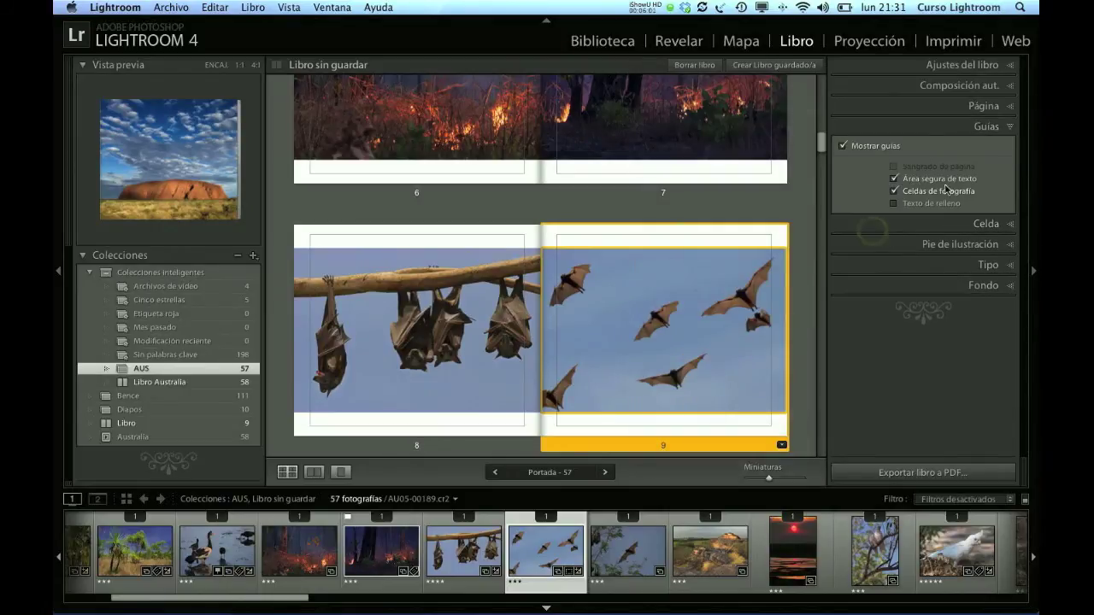
pyautogui.click(985, 223)
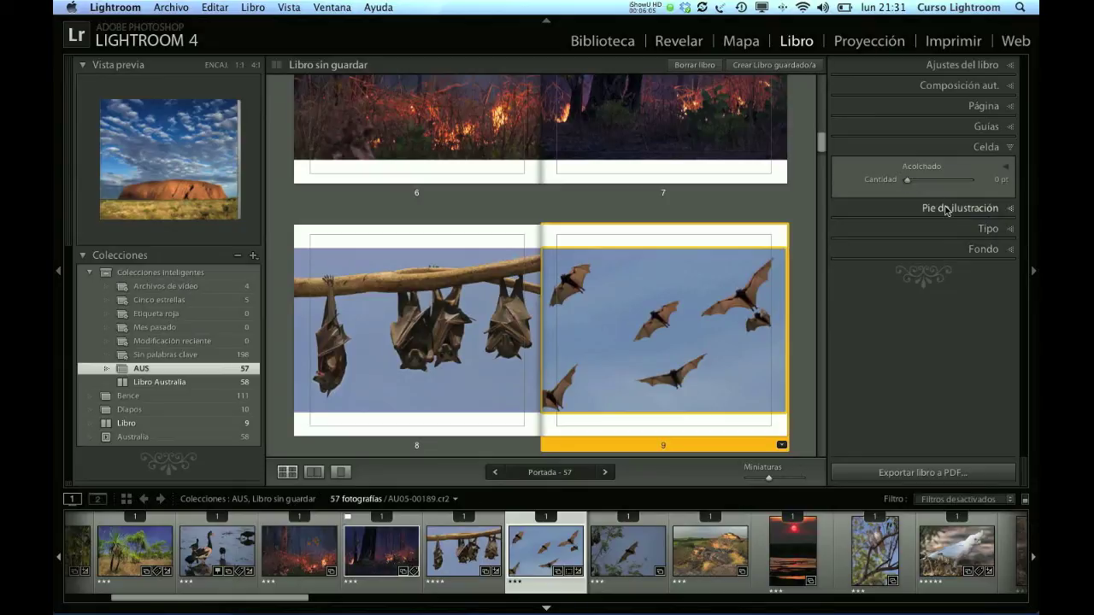
pyautogui.click(945, 208)
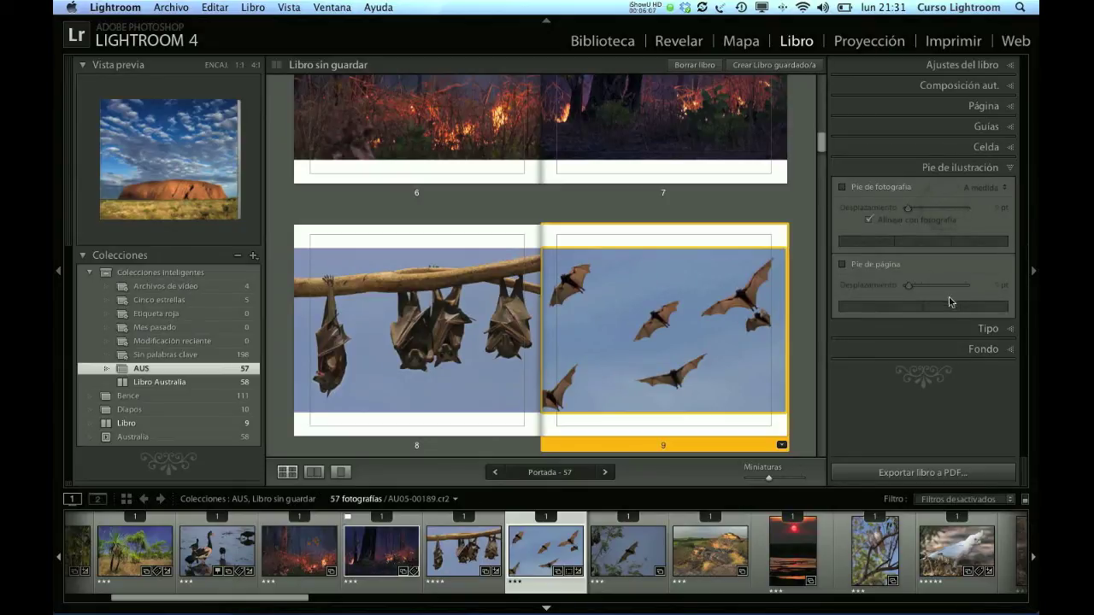
pyautogui.click(987, 329)
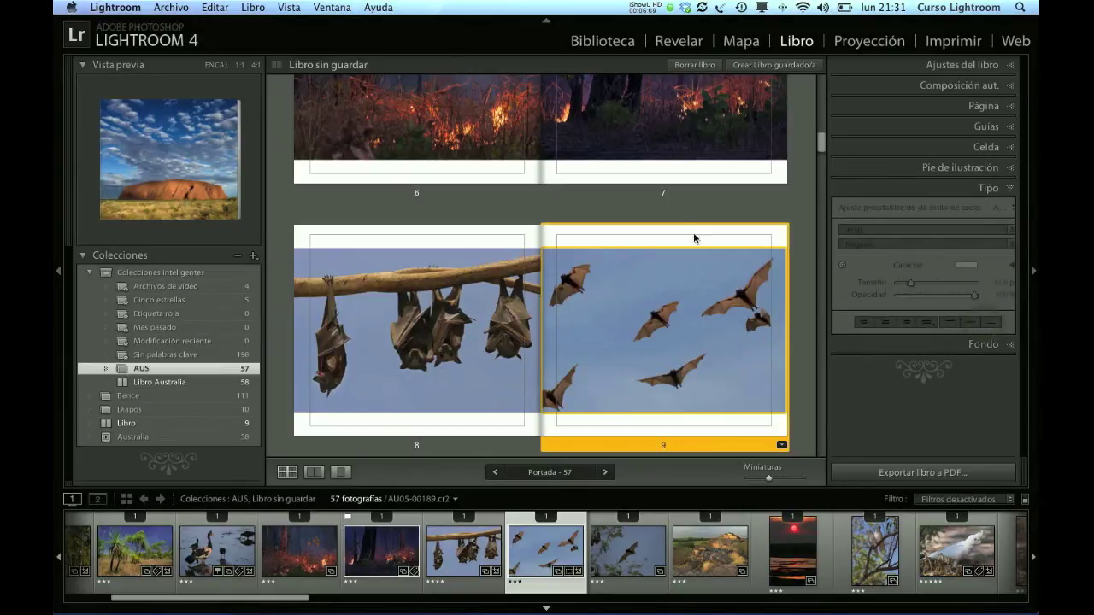
# - Select the book's cover and turn on a Pie de página caption set to Superior
pyautogui.scroll(3, 674, 203)
pyautogui.scroll(3, 674, 202)
pyautogui.scroll(3, 674, 203)
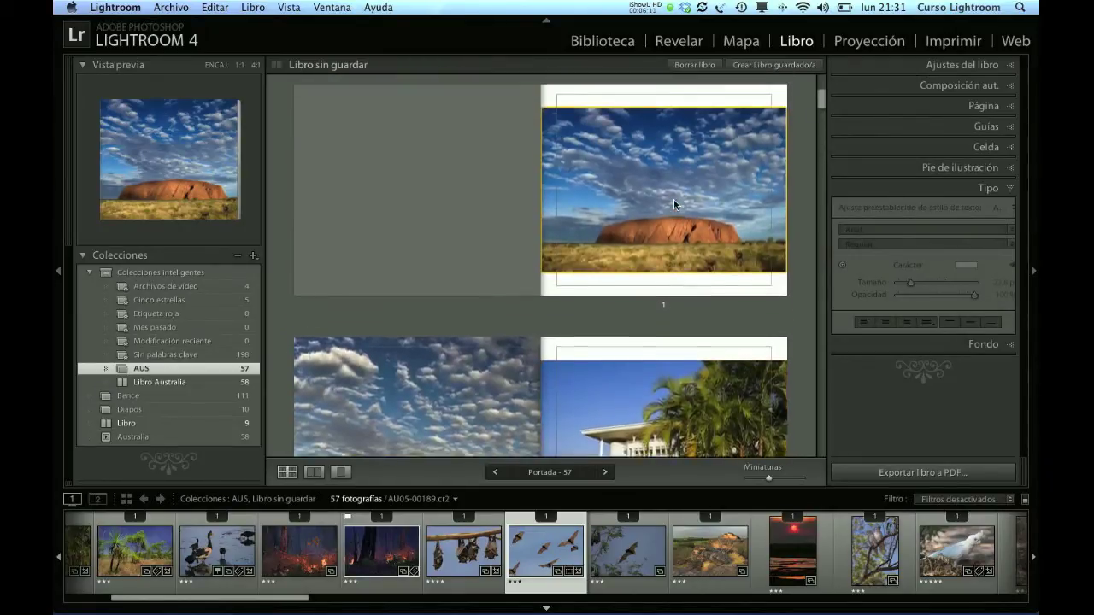
pyautogui.scroll(3, 674, 201)
pyautogui.scroll(3, 673, 200)
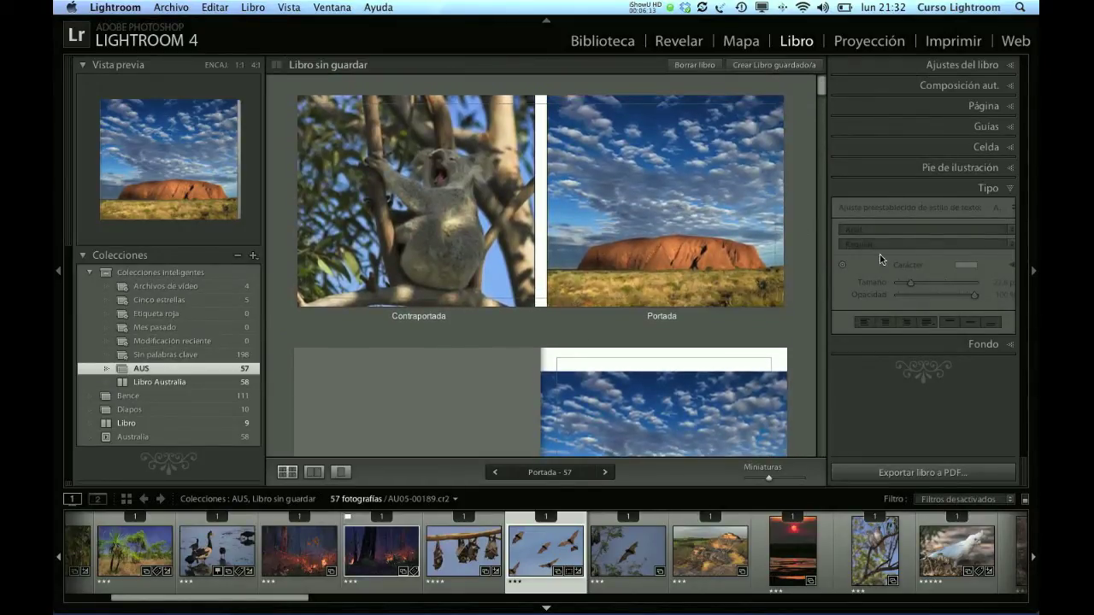
pyautogui.click(722, 204)
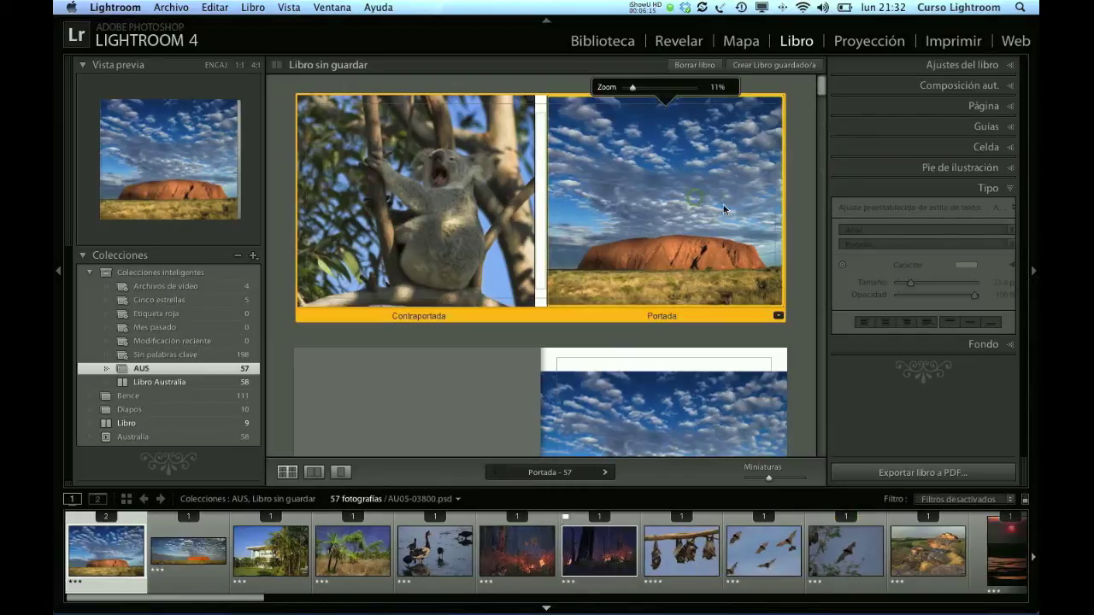
pyautogui.click(965, 168)
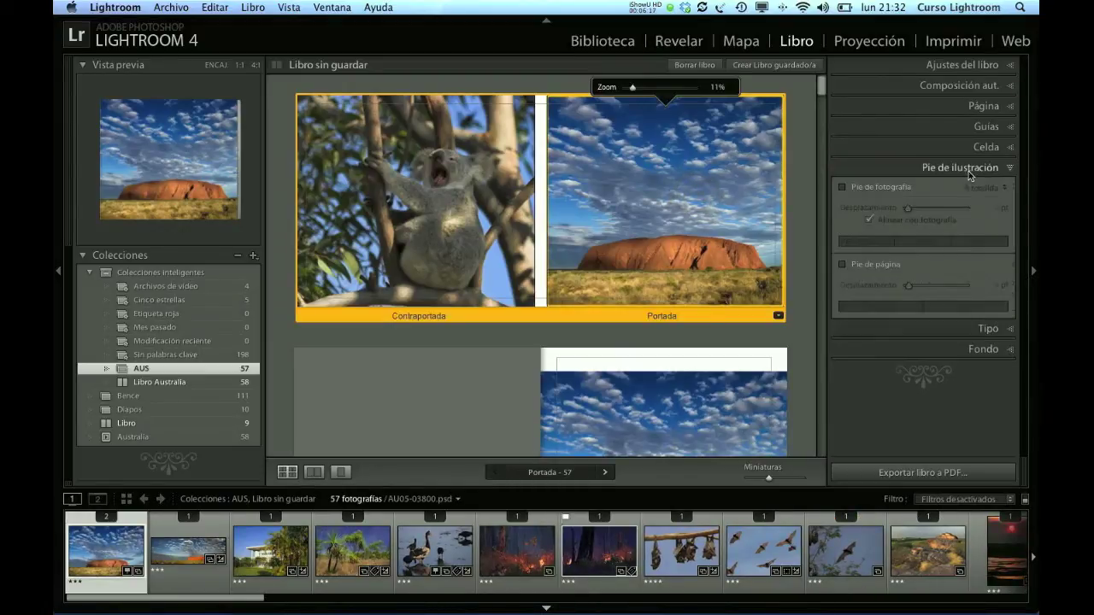
pyautogui.click(841, 265)
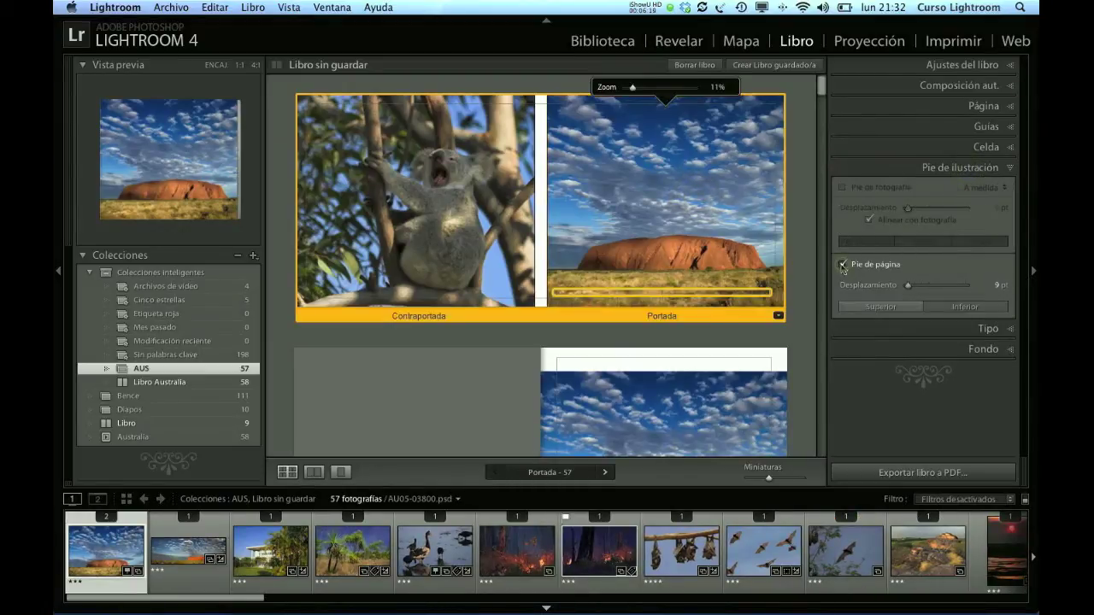
pyautogui.click(881, 306)
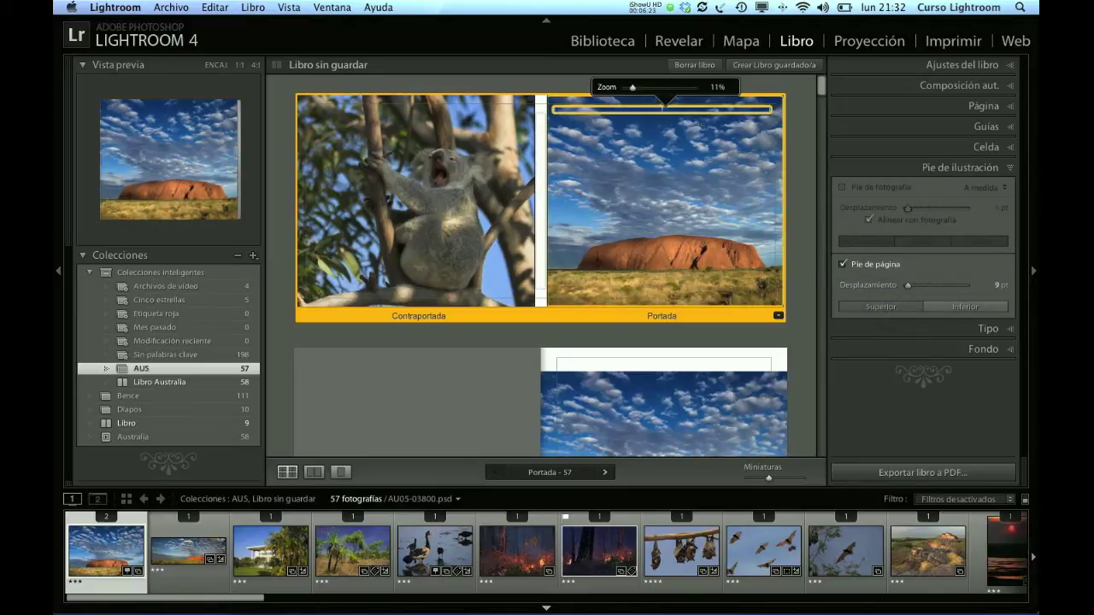
# - Type AUSTRALIA as the cover caption, correcting a typo, and select the text
pyautogui.write('AUSTRALIA')
pyautogui.press('BackSpace')
pyautogui.press('BackSpace')
pyautogui.press('BackSpace')
pyautogui.write('TRALIA')
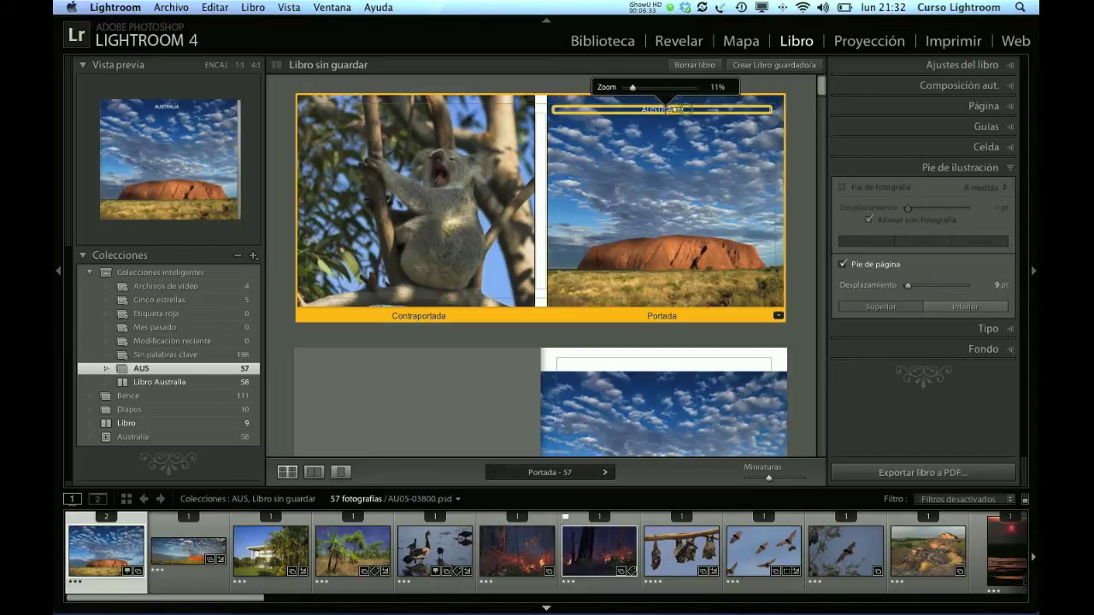
pyautogui.doubleClick(662, 110)
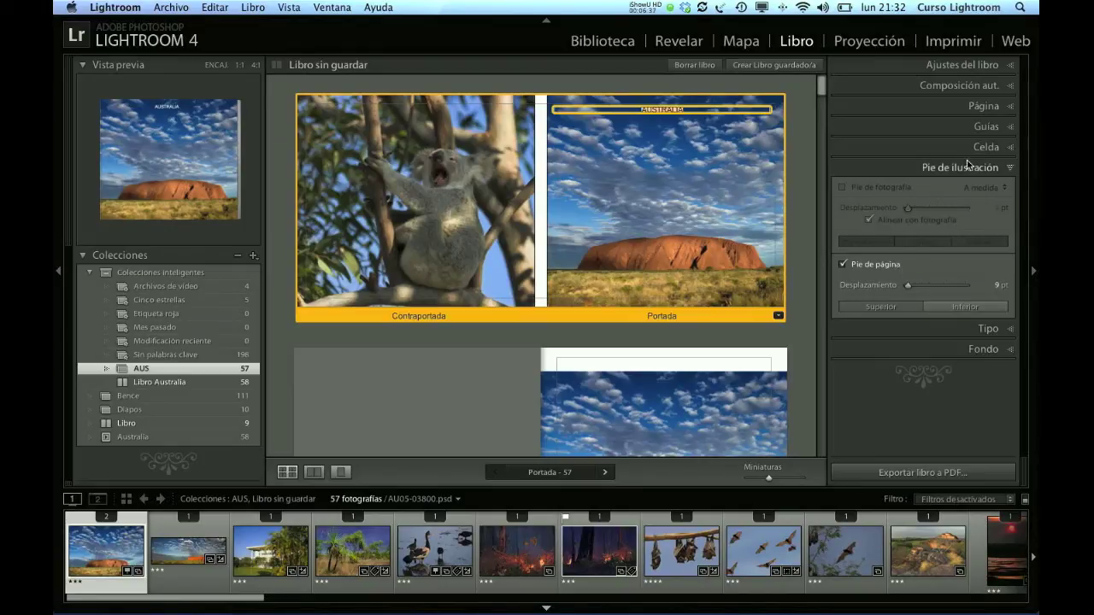
# - In the Tipo panel, raise the AUSTRALIA title's Tamaño from 22.8 to 59.3, then deselect
pyautogui.click(987, 329)
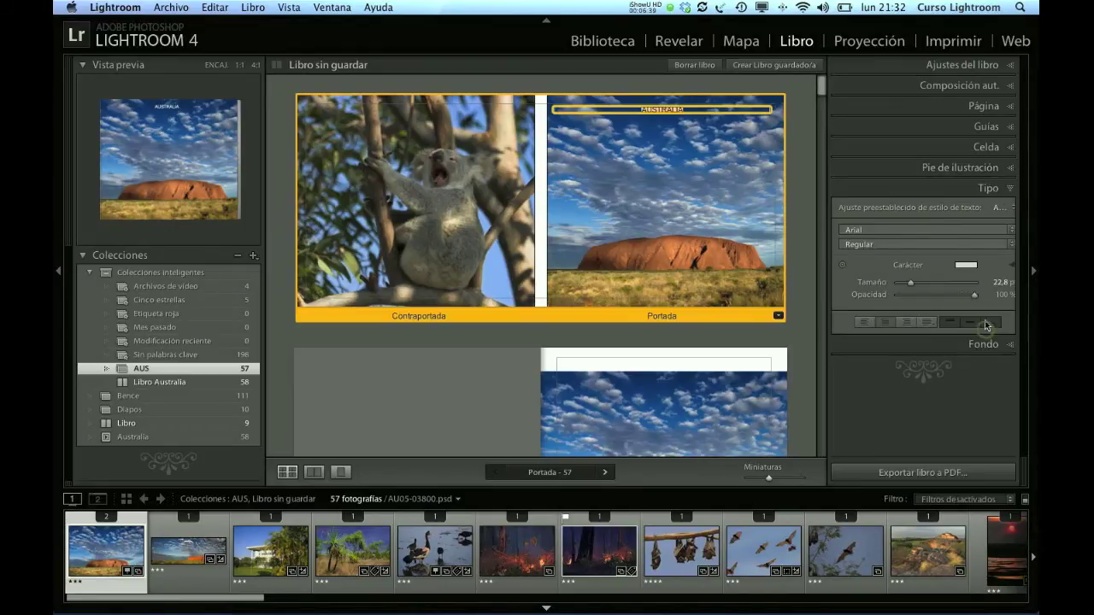
pyautogui.moveTo(910, 282); pyautogui.dragTo(934, 282)
pyautogui.click(730, 216)
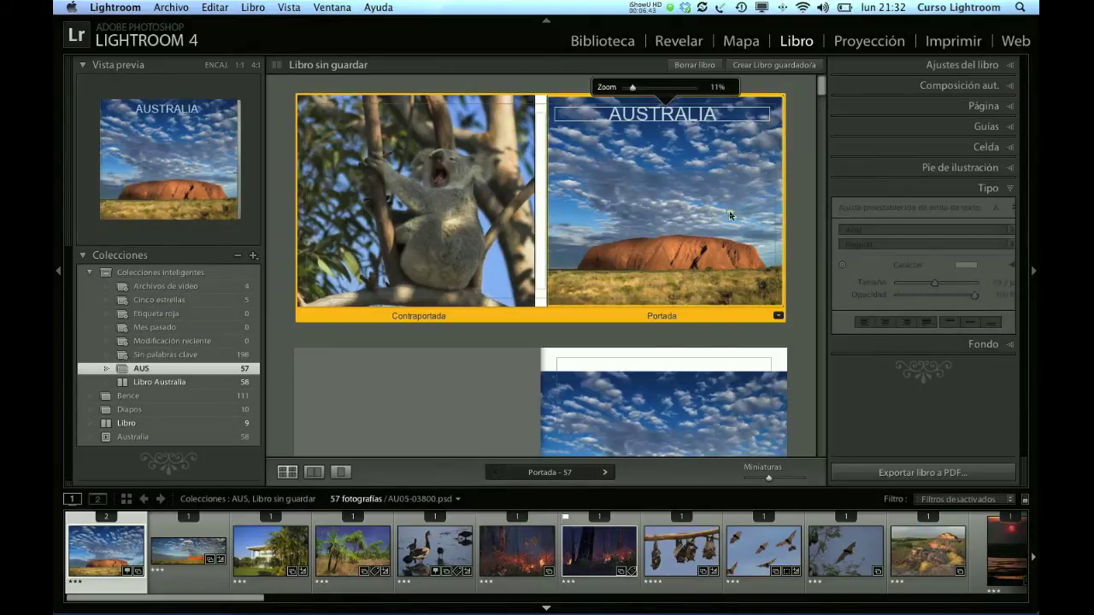
pyautogui.click(719, 121)
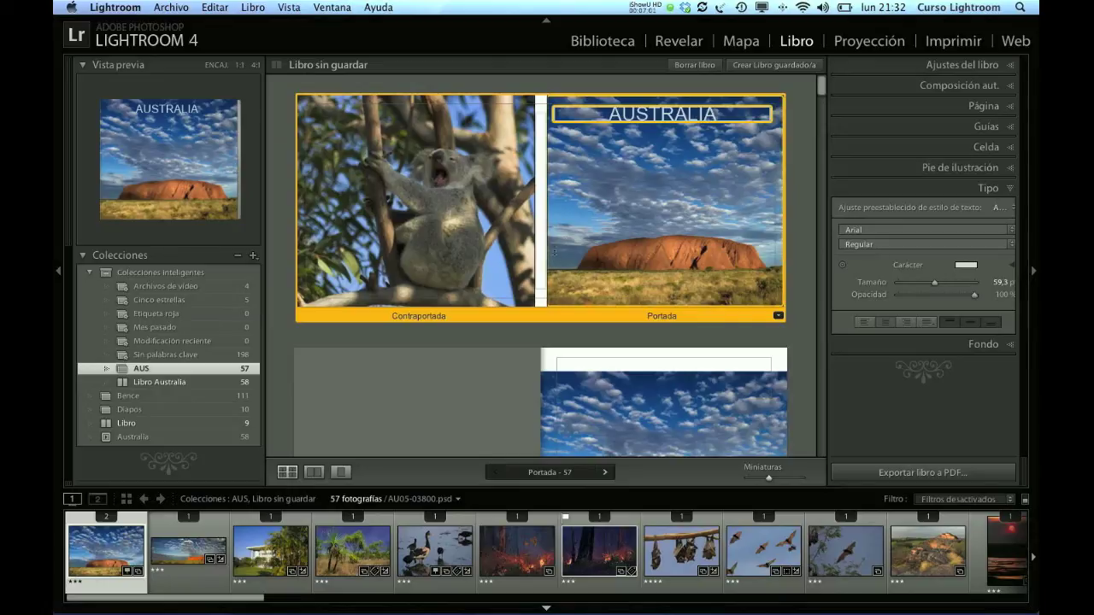
pyautogui.click(799, 265)
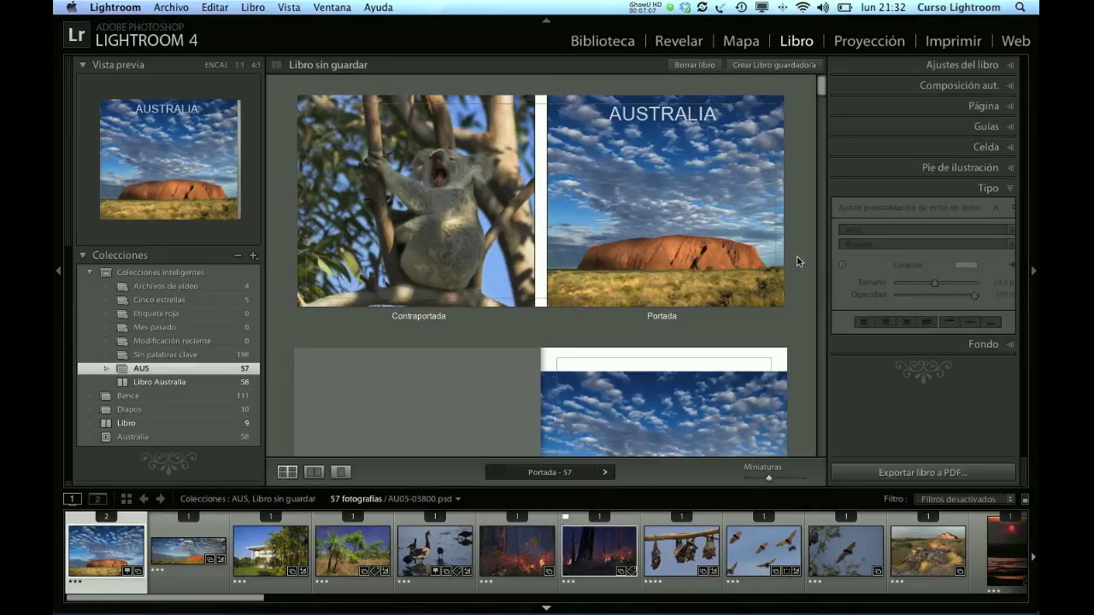
pyautogui.click(167, 385)
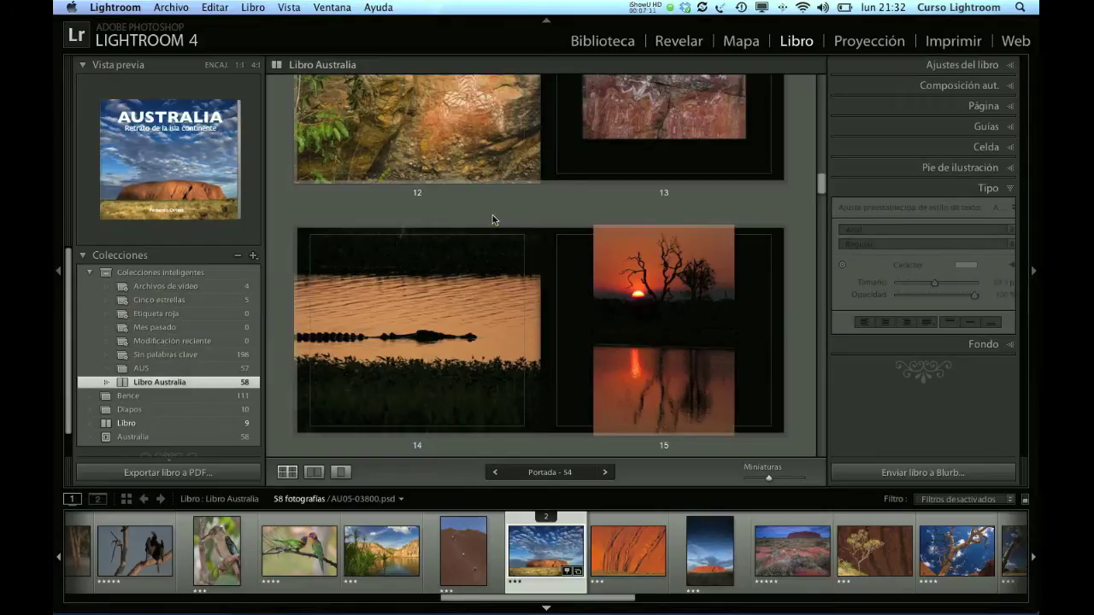
pyautogui.scroll(3, 451, 203)
pyautogui.scroll(1, 450, 204)
pyautogui.scroll(3, 450, 203)
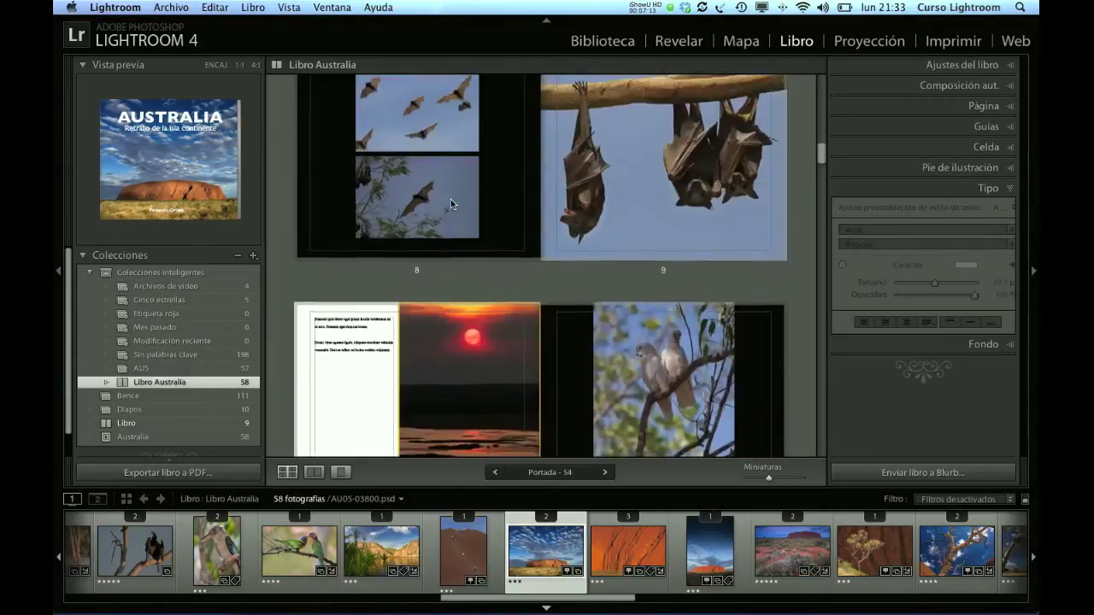
pyautogui.scroll(3, 450, 204)
pyautogui.scroll(3, 450, 203)
pyautogui.scroll(3, 451, 203)
pyautogui.scroll(3, 450, 203)
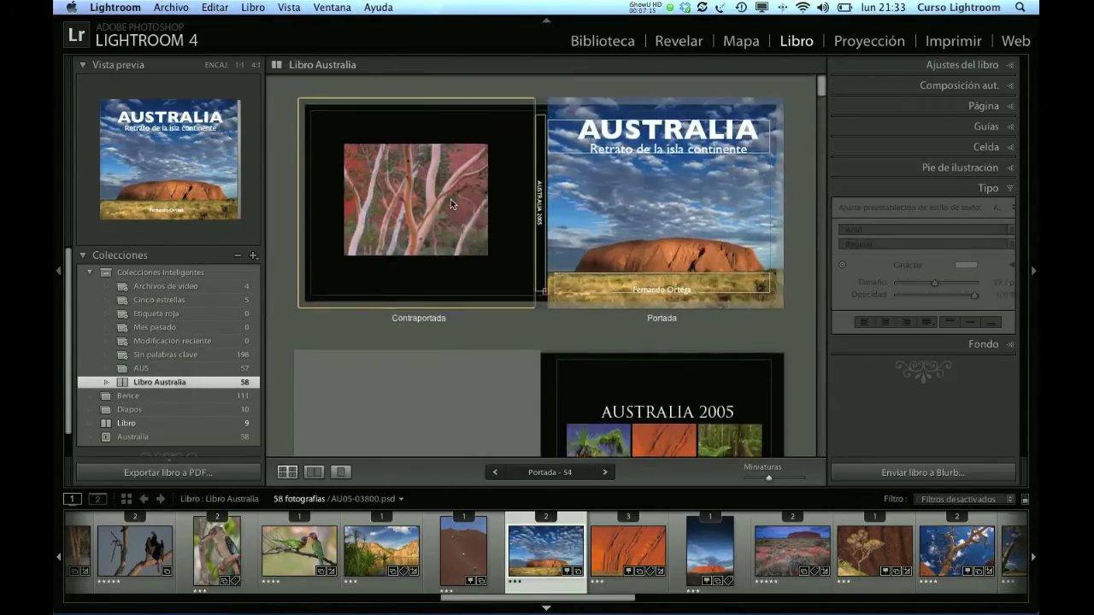
pyautogui.click(169, 367)
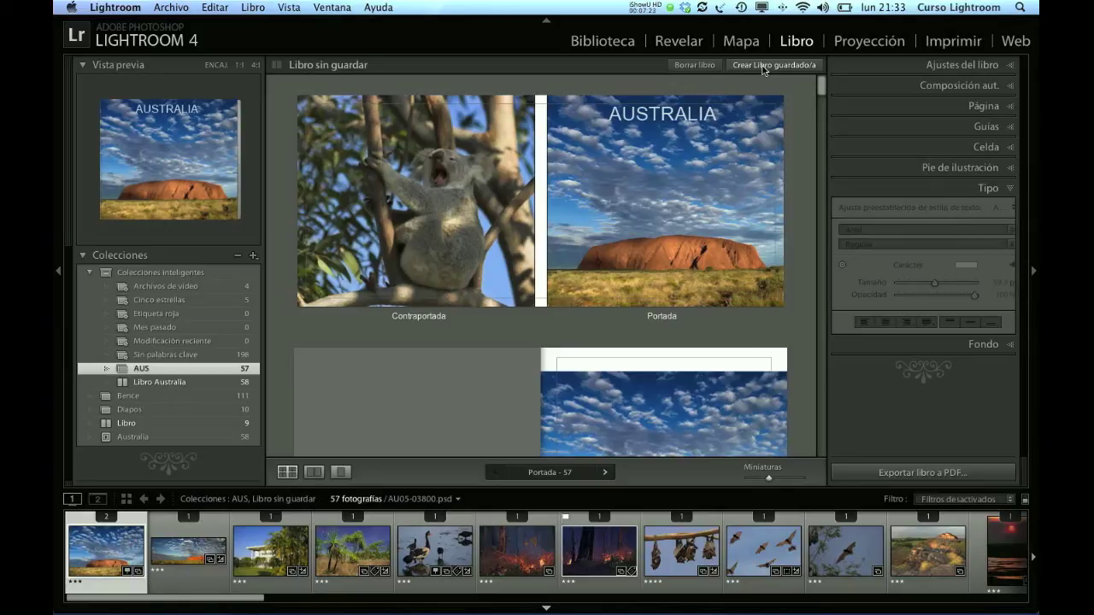
# - Cancel the Crear Libro guardado dialog and switch to the saved Libro Australia collection
pyautogui.click(765, 65)
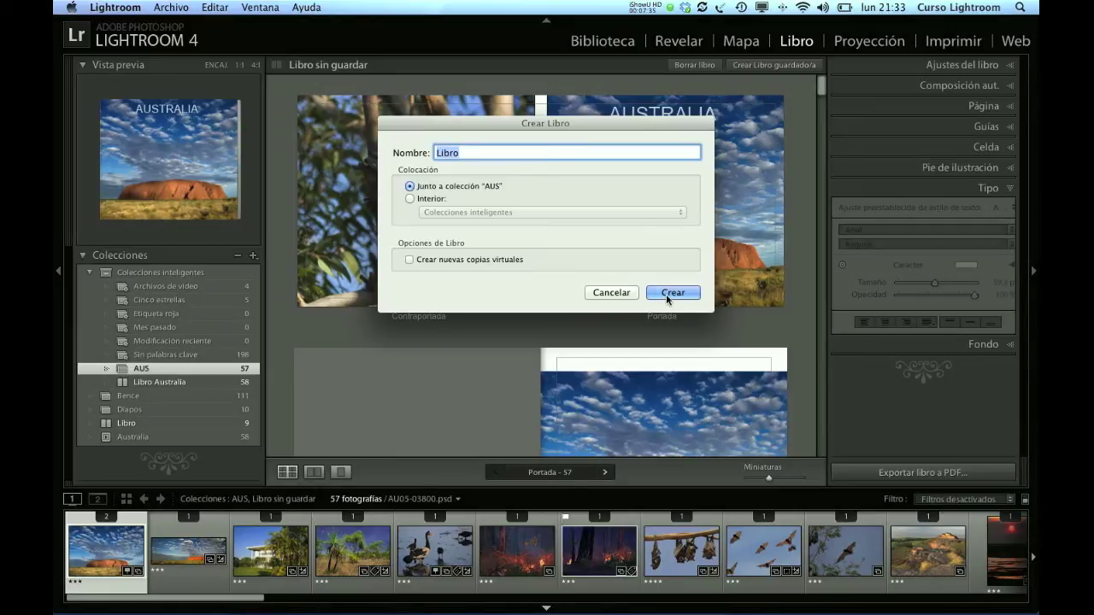
pyautogui.click(615, 293)
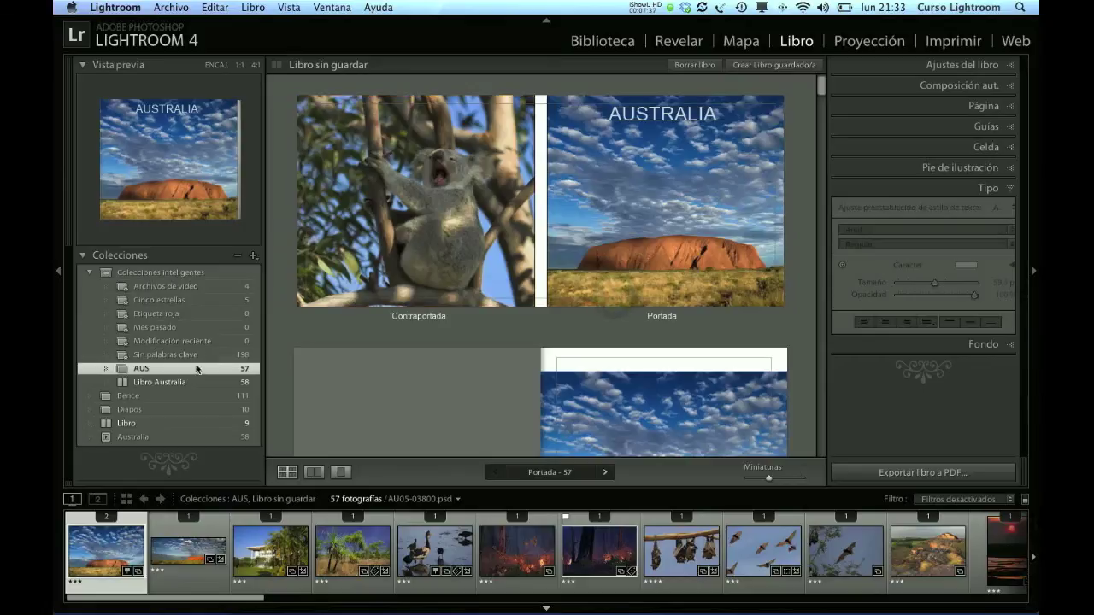
pyautogui.click(156, 382)
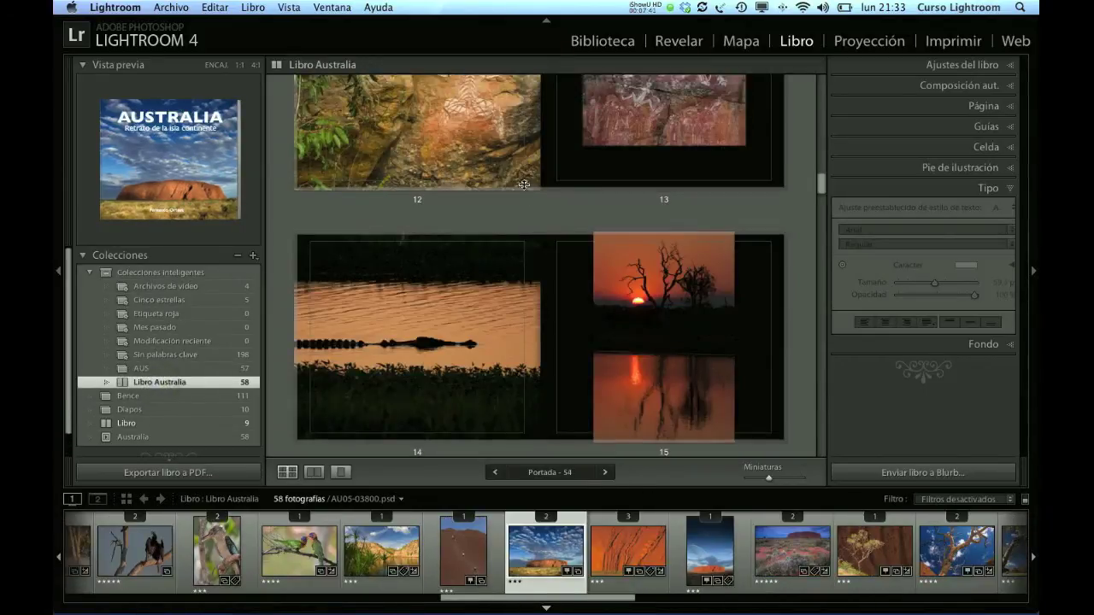
# - Select the Libro Australia cover and switch to single page view, advancing to page 2
pyautogui.scroll(10, 524, 186)
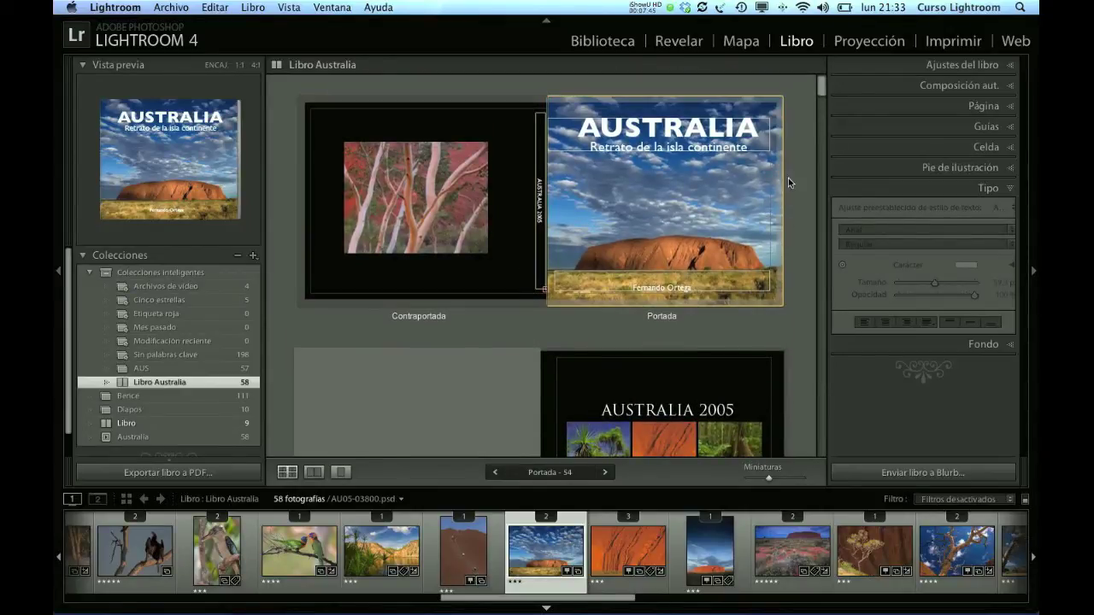
pyautogui.click(686, 186)
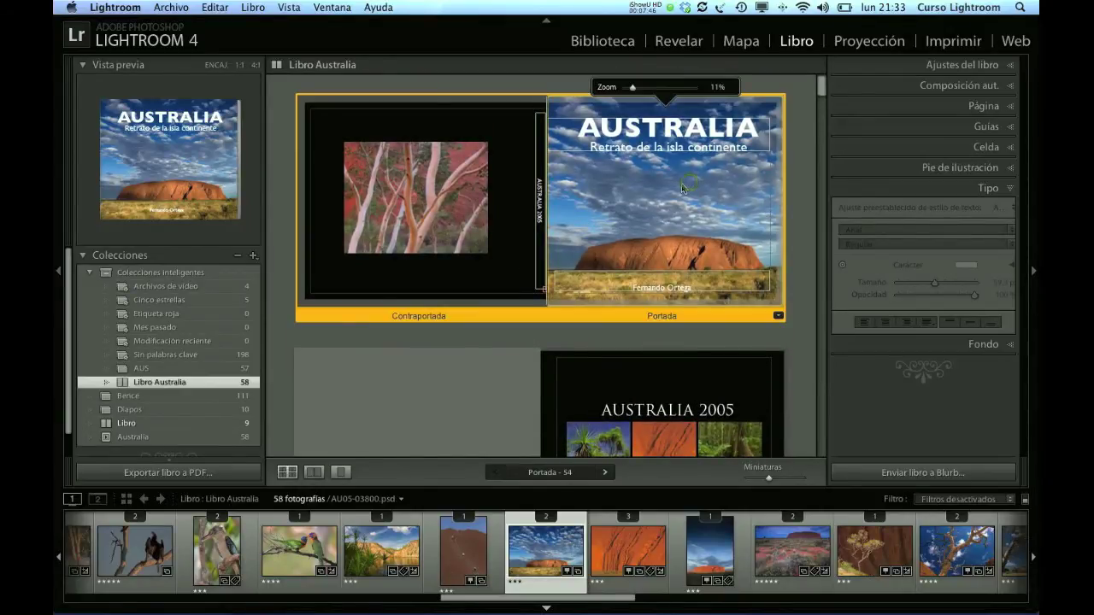
pyautogui.click(314, 472)
pyautogui.click(341, 471)
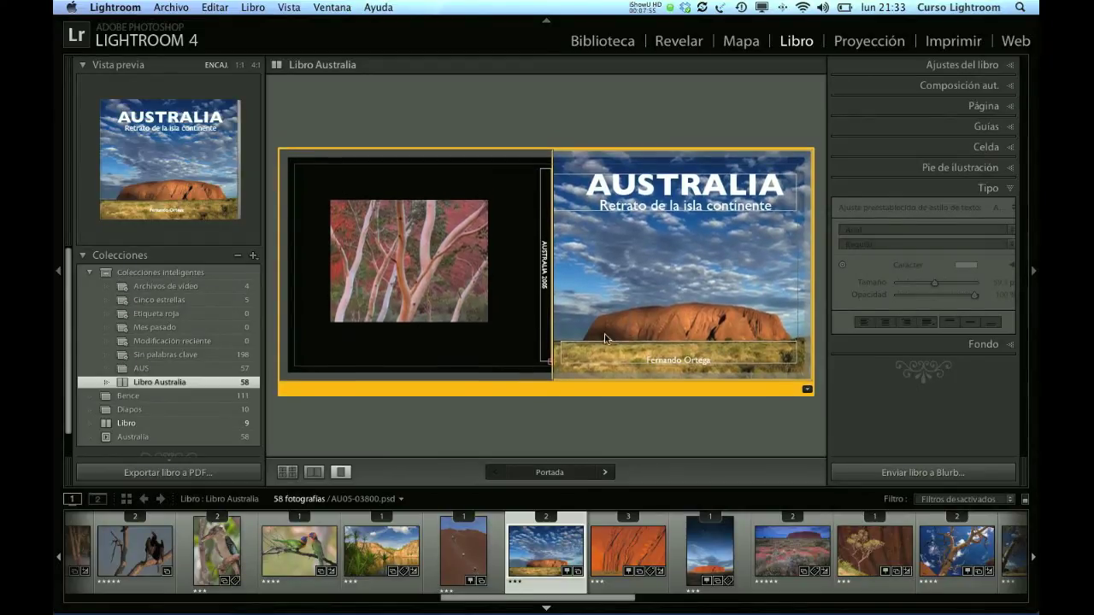
pyautogui.click(606, 472)
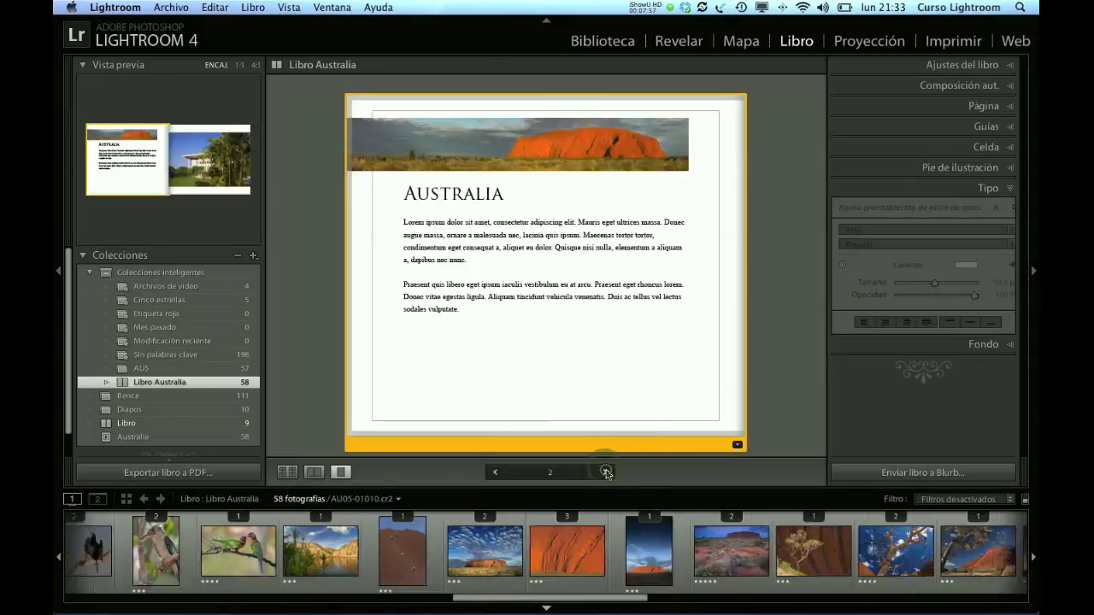
# - On the Kakadu page 4, pan the header strip photo, then return to multi-page view
pyautogui.click(606, 472)
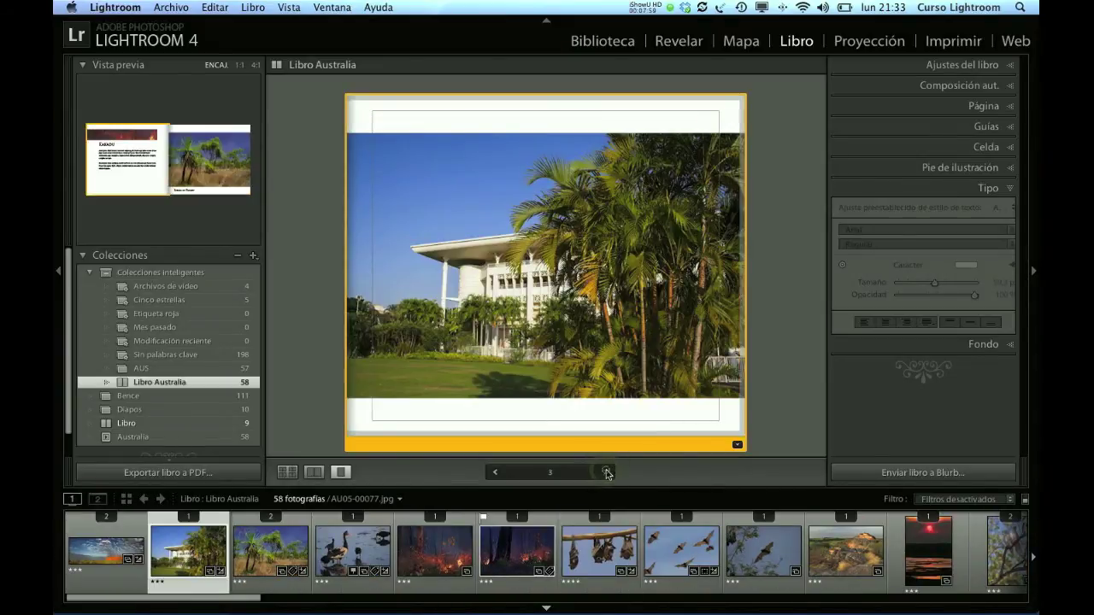
pyautogui.click(606, 472)
pyautogui.click(529, 224)
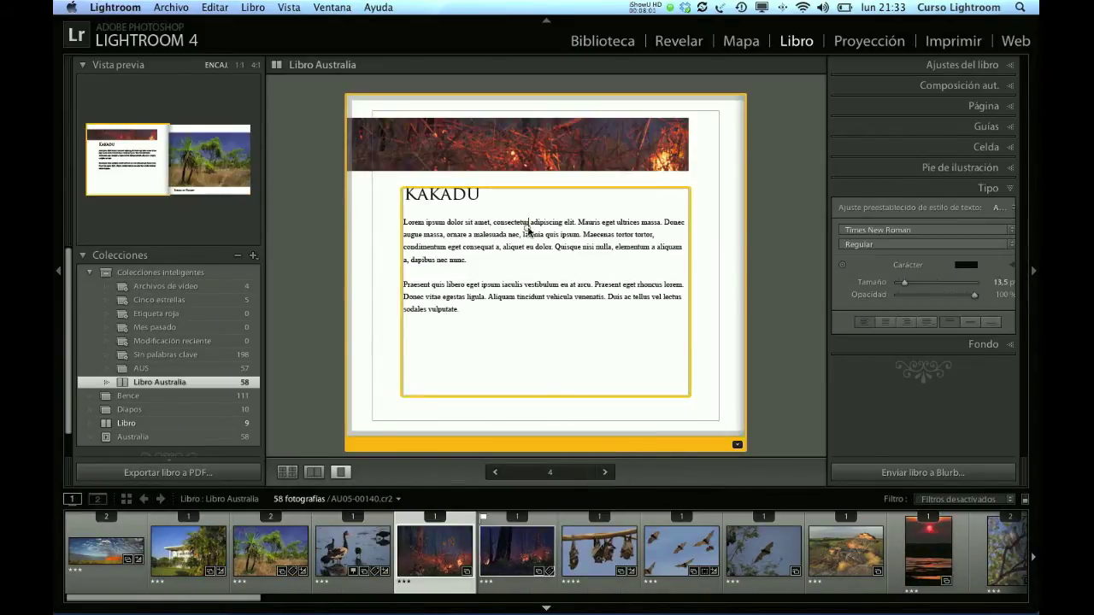
pyautogui.click(546, 146)
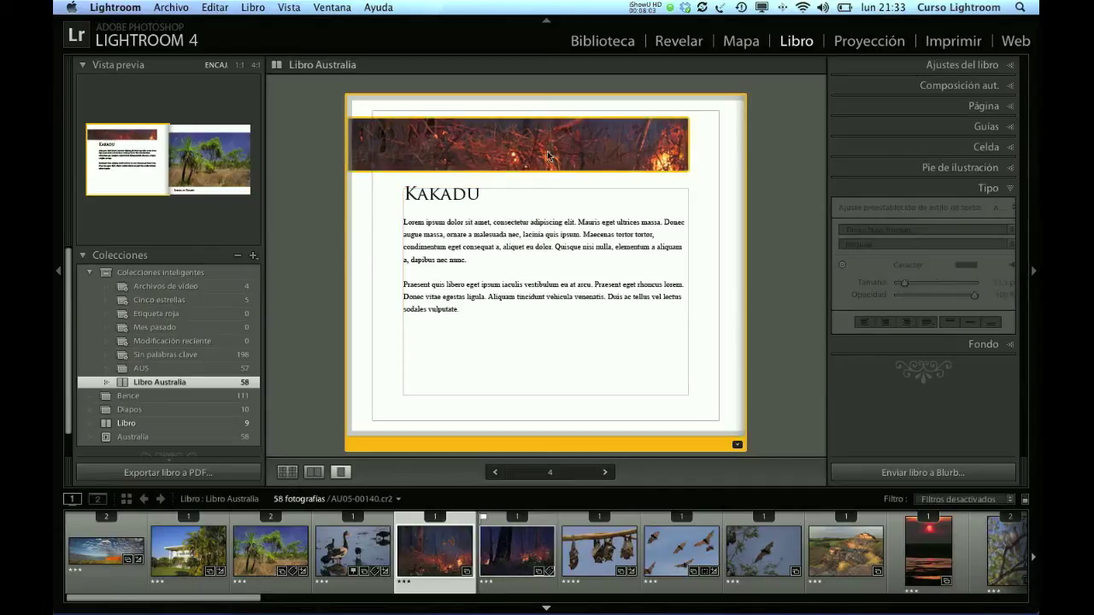
pyautogui.moveTo(549, 160); pyautogui.dragTo(609, 155)
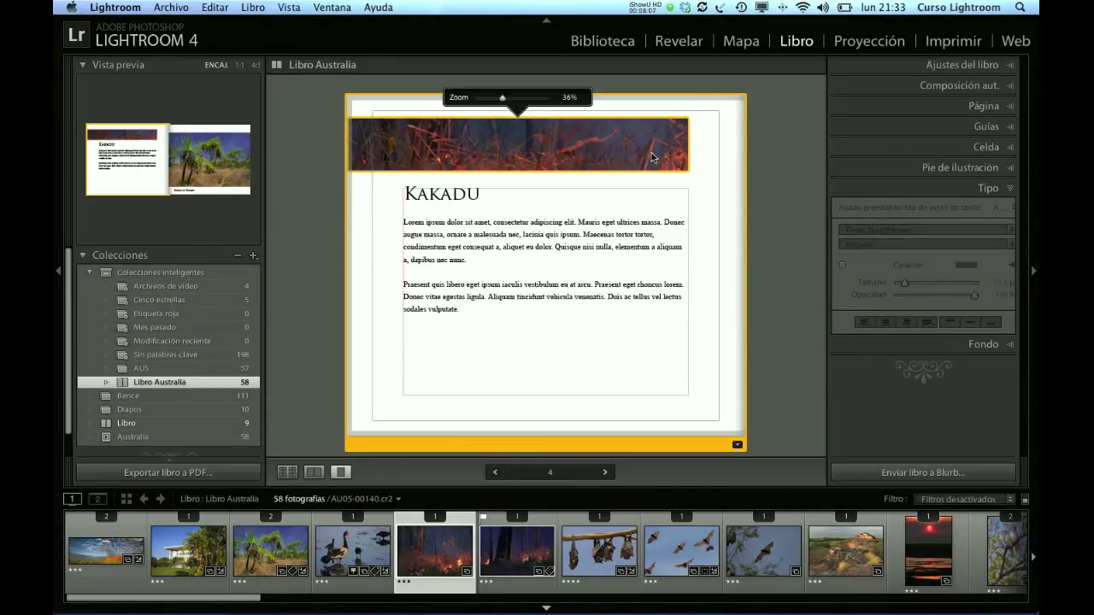
pyautogui.click(706, 185)
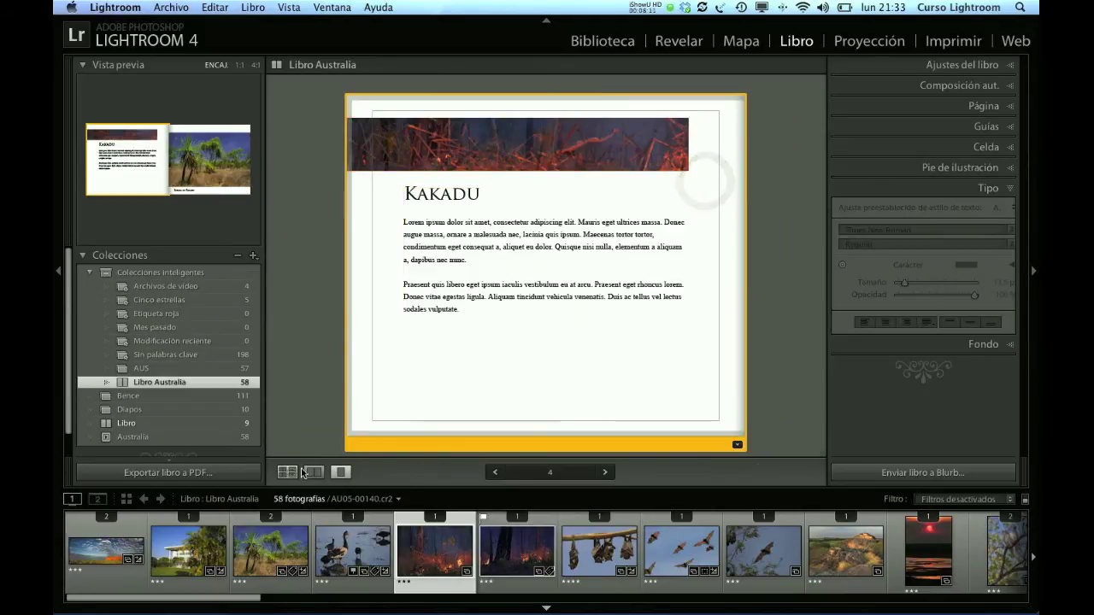
pyautogui.click(302, 472)
pyautogui.scroll(-3, 659, 288)
# - Remove page 9's photo and refill it with the hanging bats photo from the filmstrip
pyautogui.scroll(-2, 659, 288)
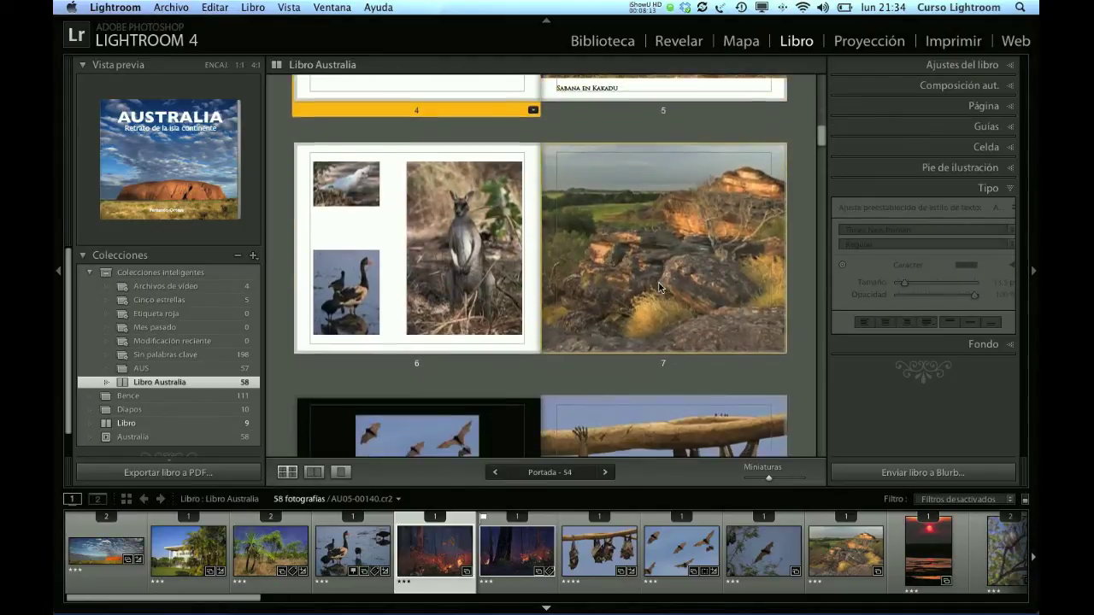
pyautogui.scroll(-3, 659, 288)
pyautogui.scroll(-2, 650, 301)
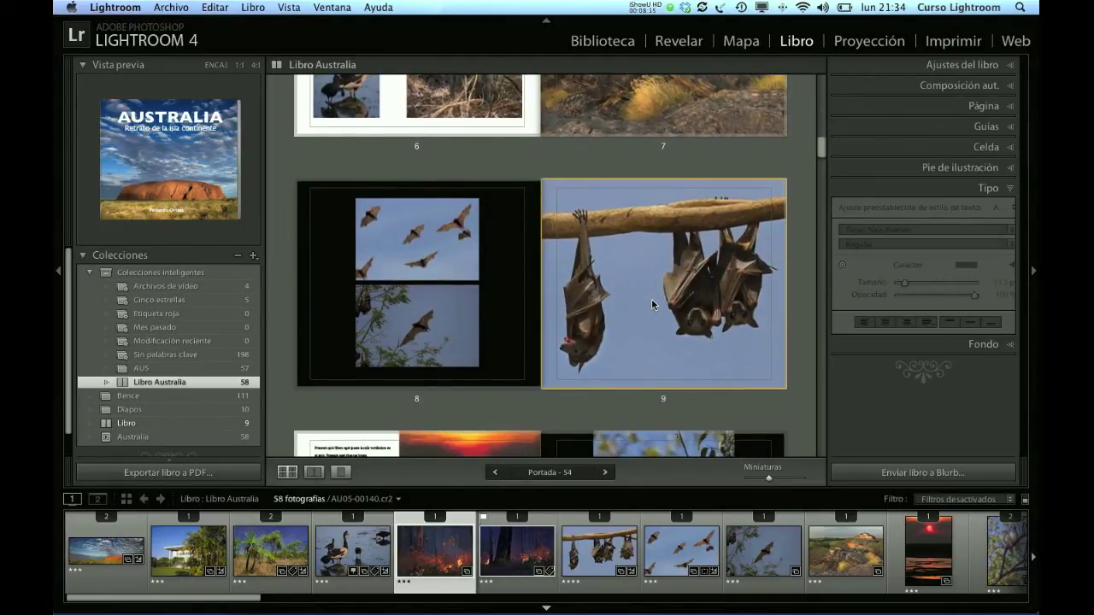
pyautogui.scroll(-3, 651, 298)
pyautogui.scroll(2, 622, 181)
pyautogui.click(631, 197)
pyautogui.press('Delete')
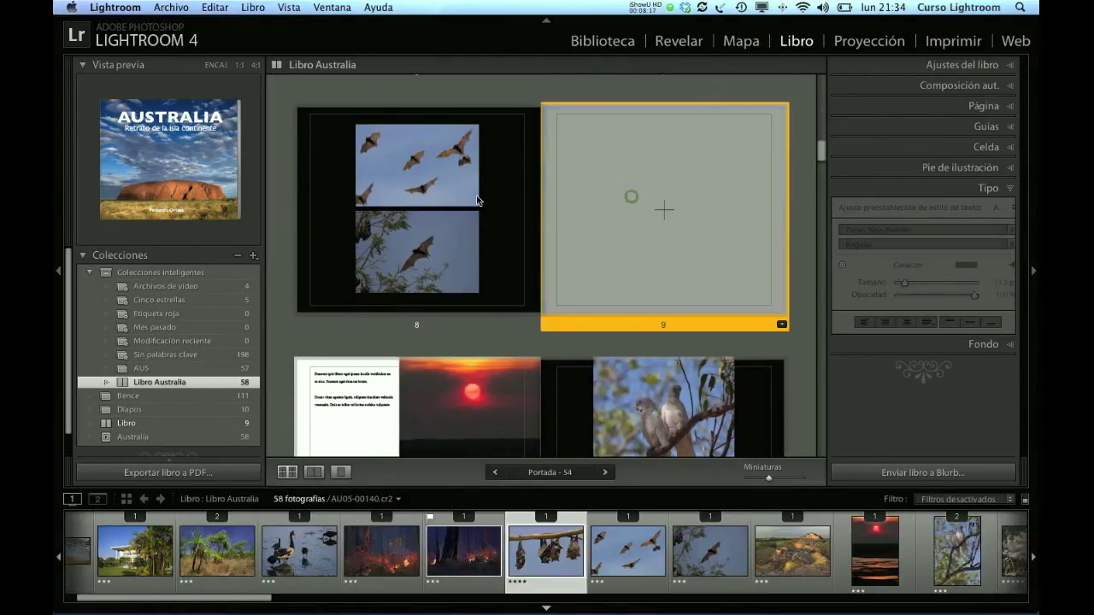
pyautogui.moveTo(476, 200)
pyautogui.mouseDown()
pyautogui.moveTo(417, 180)
pyautogui.moveTo(621, 201)
pyautogui.mouseUp()
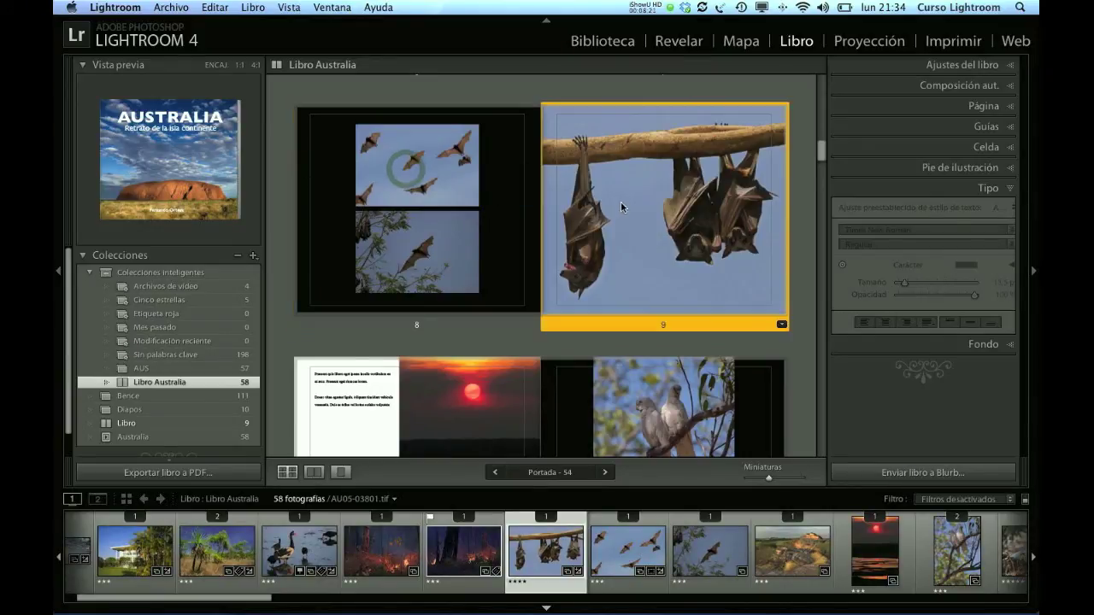
pyautogui.click(648, 230)
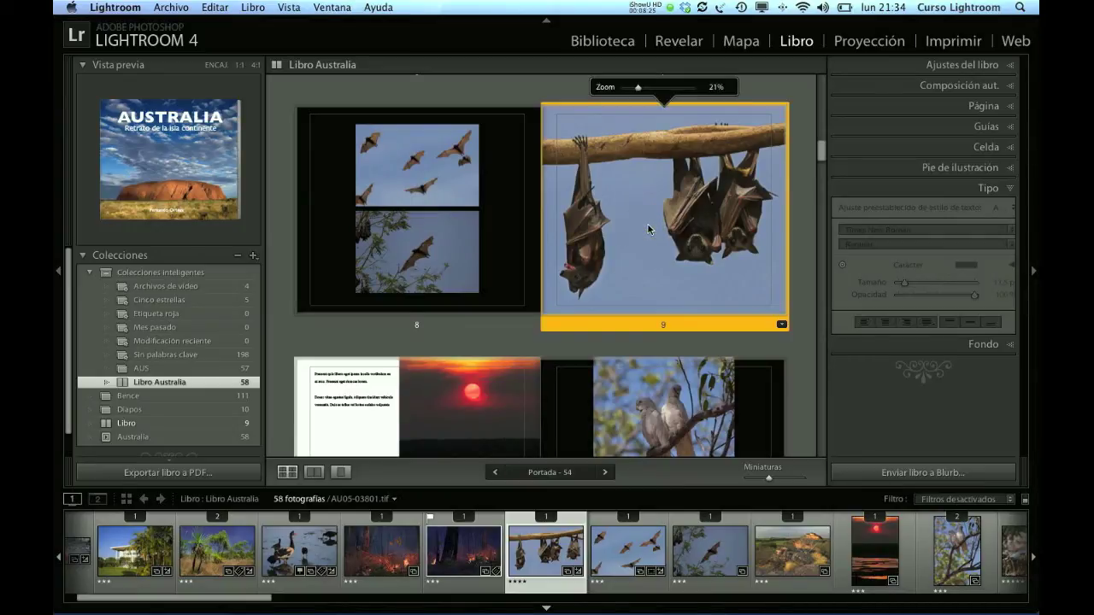
# - Pan the white gum trees photo within page 27 to shift its framing
pyautogui.scroll(-1, 649, 229)
pyautogui.scroll(-5, 648, 229)
pyautogui.scroll(-2, 649, 229)
pyautogui.scroll(-2, 648, 229)
pyautogui.scroll(-3, 648, 229)
pyautogui.scroll(-1, 648, 229)
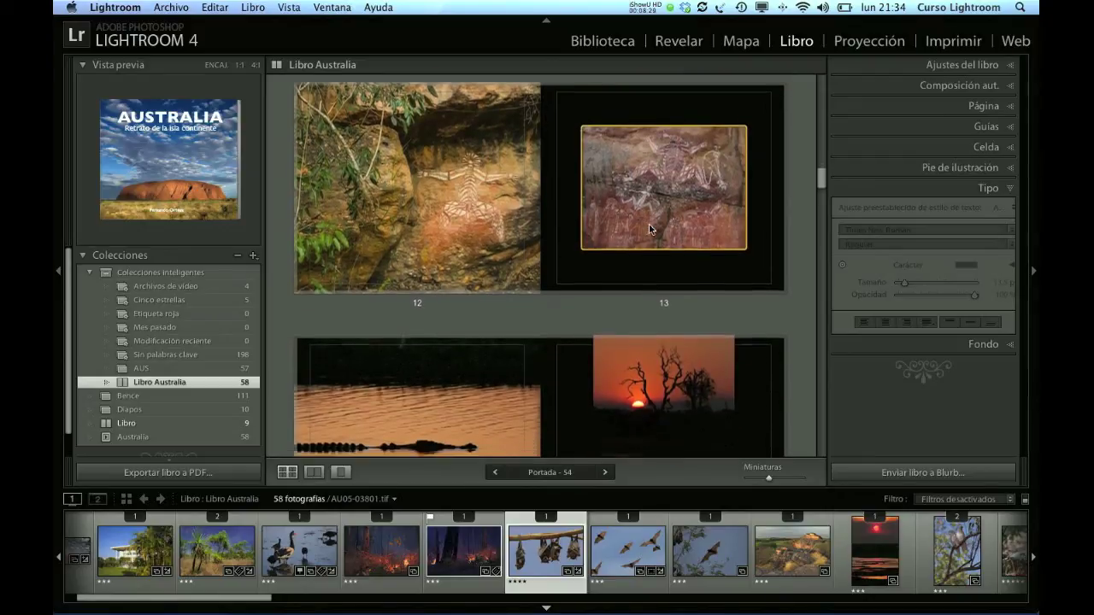
pyautogui.scroll(-3, 649, 229)
pyautogui.scroll(-2, 649, 229)
pyautogui.scroll(-2, 648, 229)
pyautogui.scroll(-2, 648, 229)
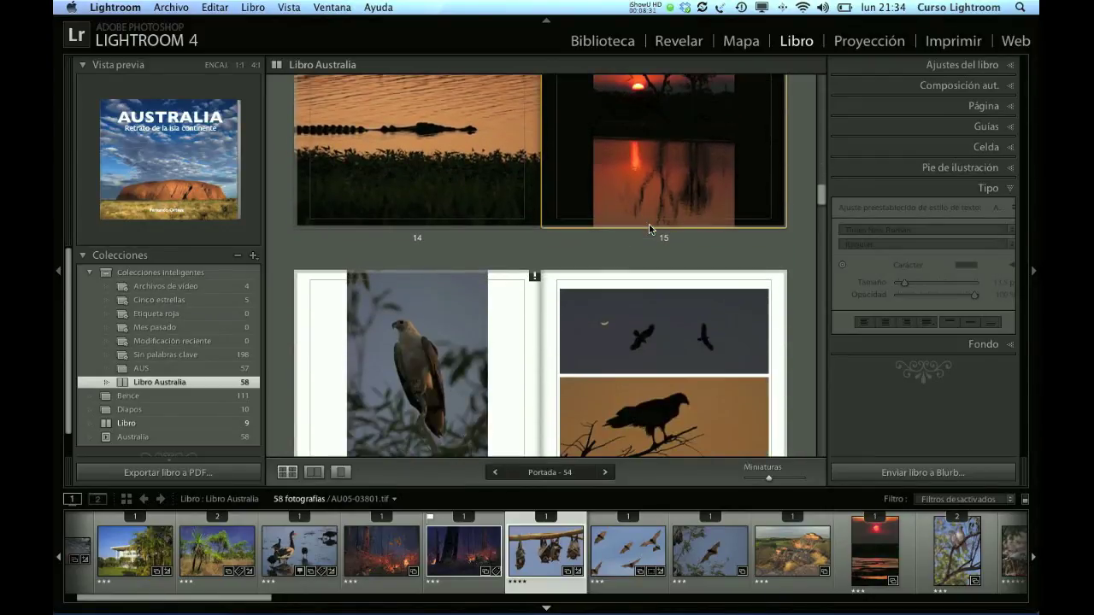
pyautogui.scroll(-4, 648, 229)
pyautogui.scroll(-1, 648, 229)
pyautogui.scroll(-2, 648, 229)
pyautogui.scroll(-3, 648, 229)
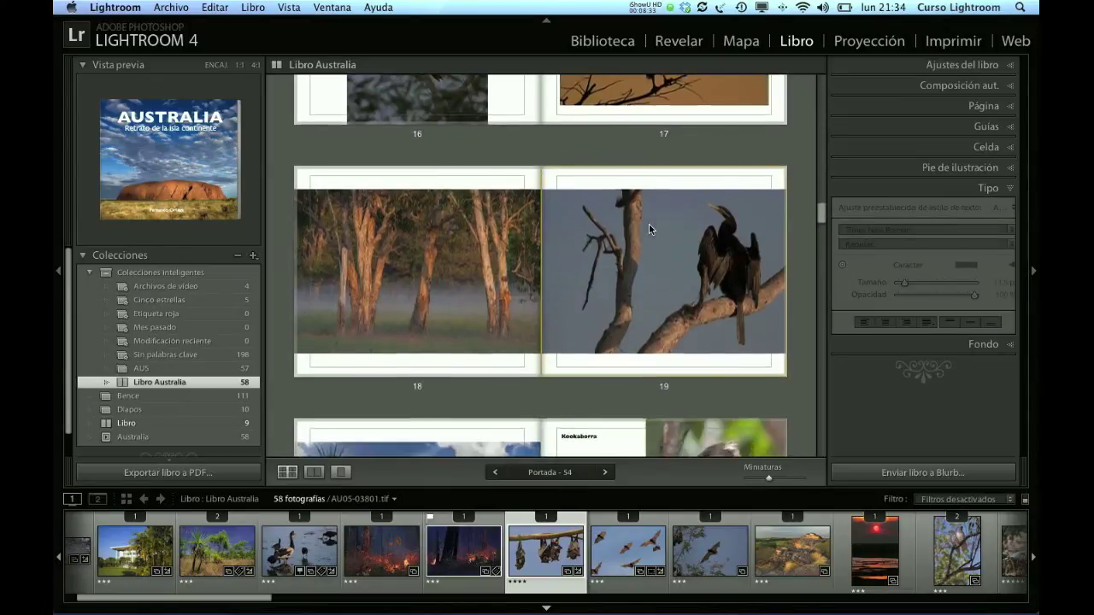
pyautogui.scroll(-3, 648, 229)
pyautogui.scroll(-1, 648, 229)
pyautogui.scroll(-3, 648, 229)
pyautogui.scroll(-4, 648, 229)
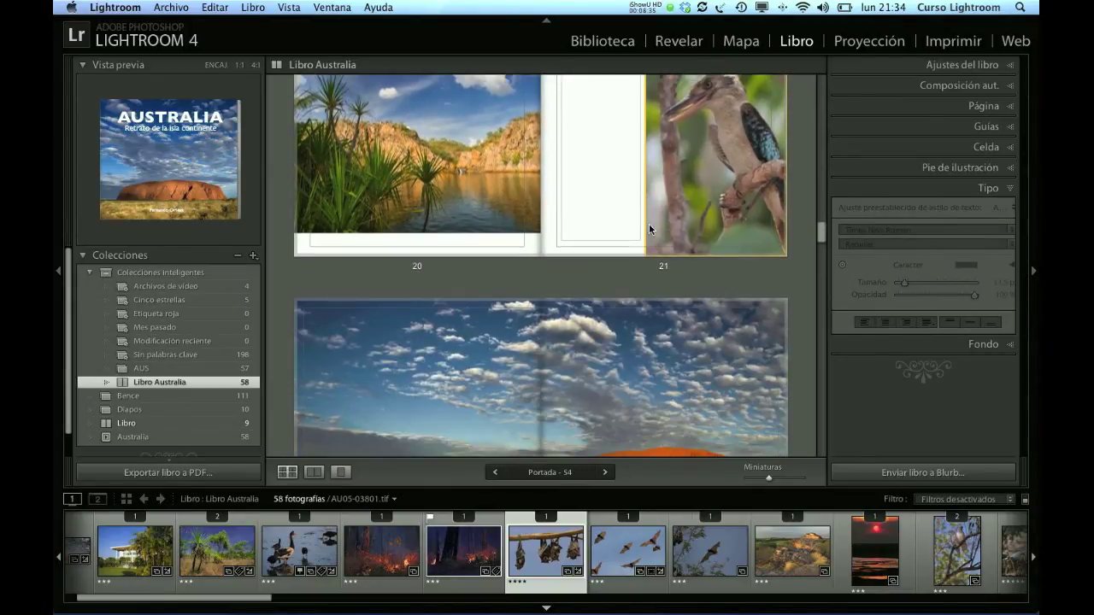
pyautogui.scroll(-3, 658, 263)
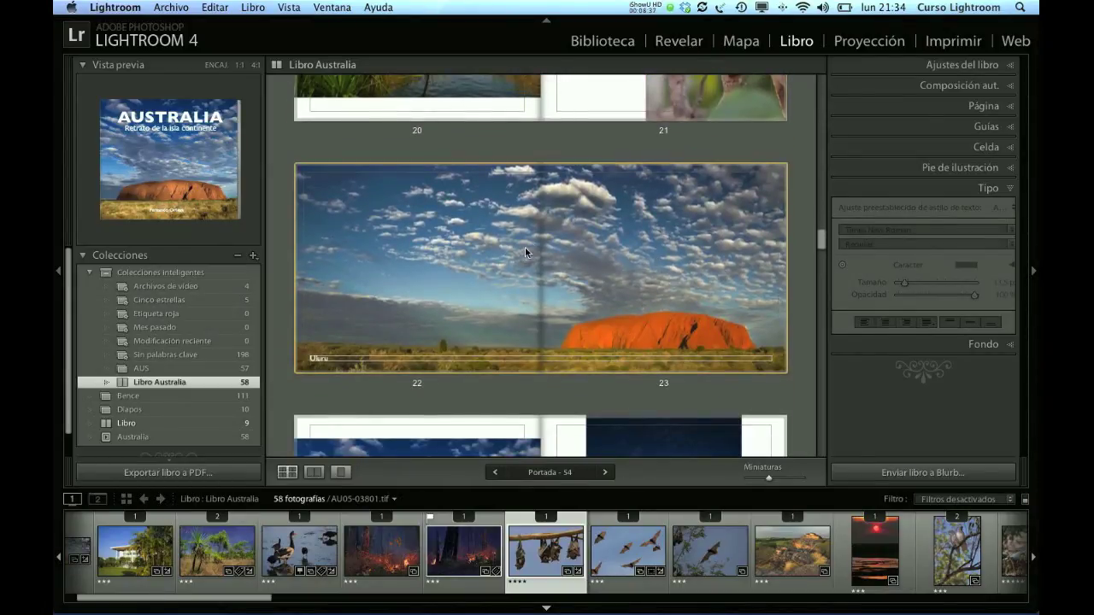
pyautogui.click(625, 259)
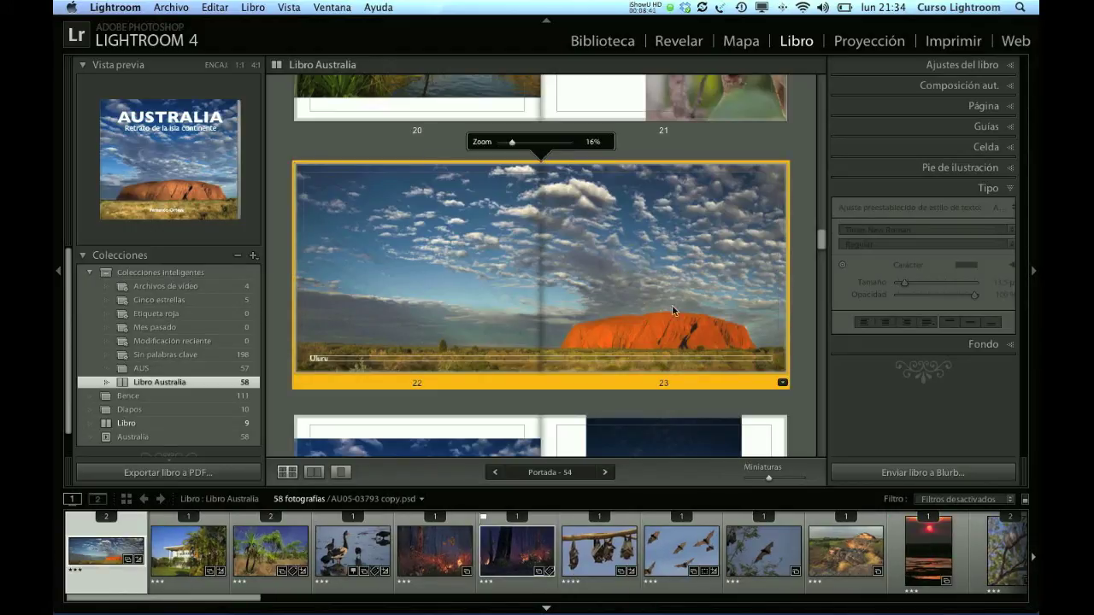
pyautogui.scroll(-1, 631, 283)
pyautogui.scroll(-4, 631, 283)
pyautogui.scroll(-2, 632, 283)
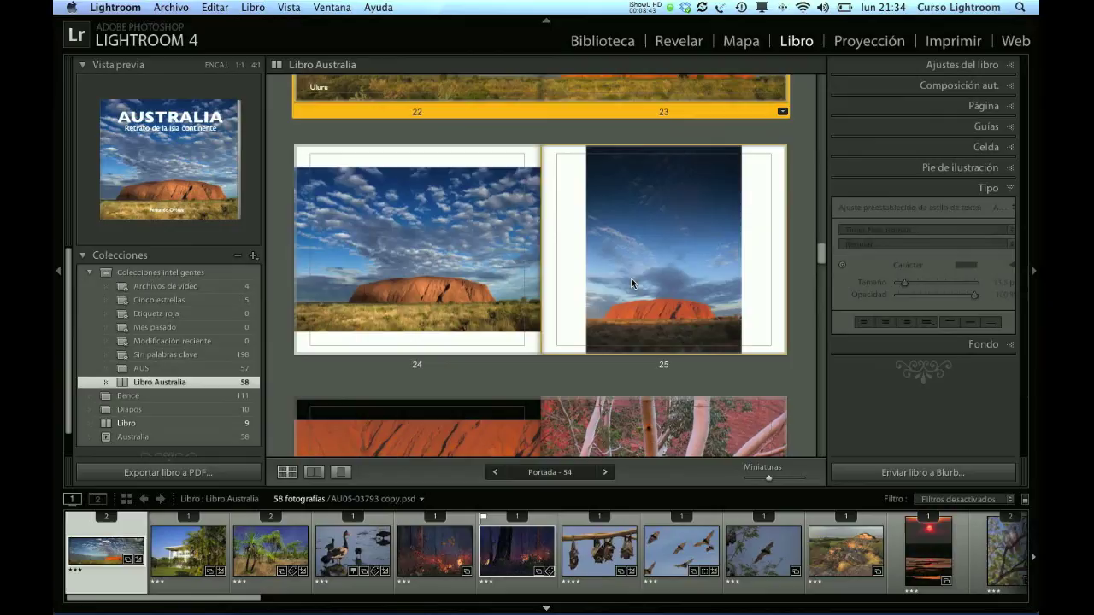
pyautogui.scroll(-3, 631, 283)
pyautogui.scroll(-3, 631, 283)
pyautogui.scroll(-3, 632, 283)
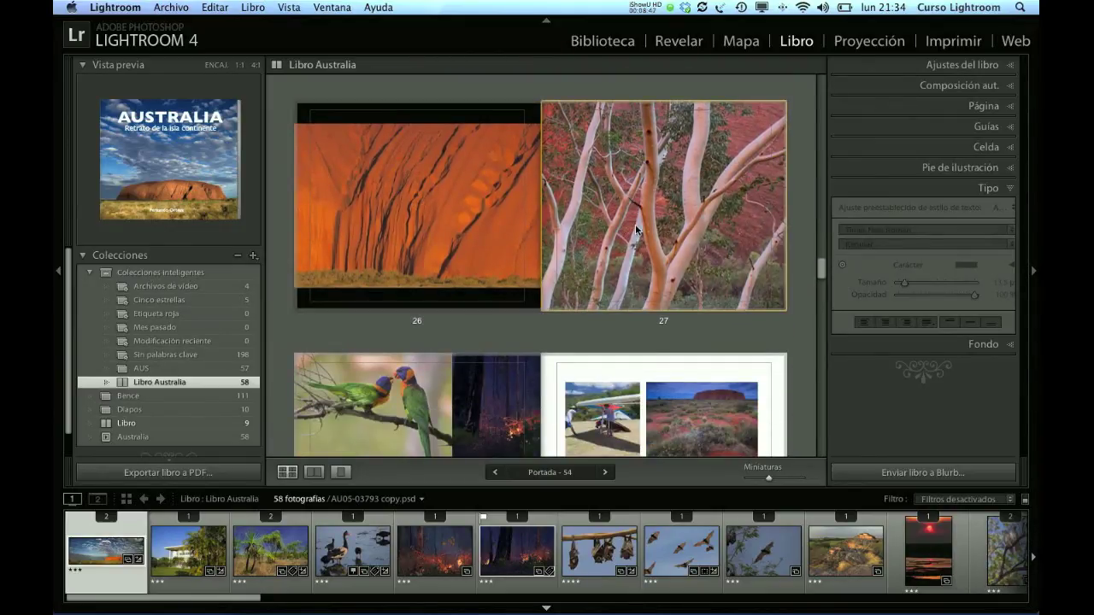
pyautogui.moveTo(636, 229); pyautogui.dragTo(660, 236)
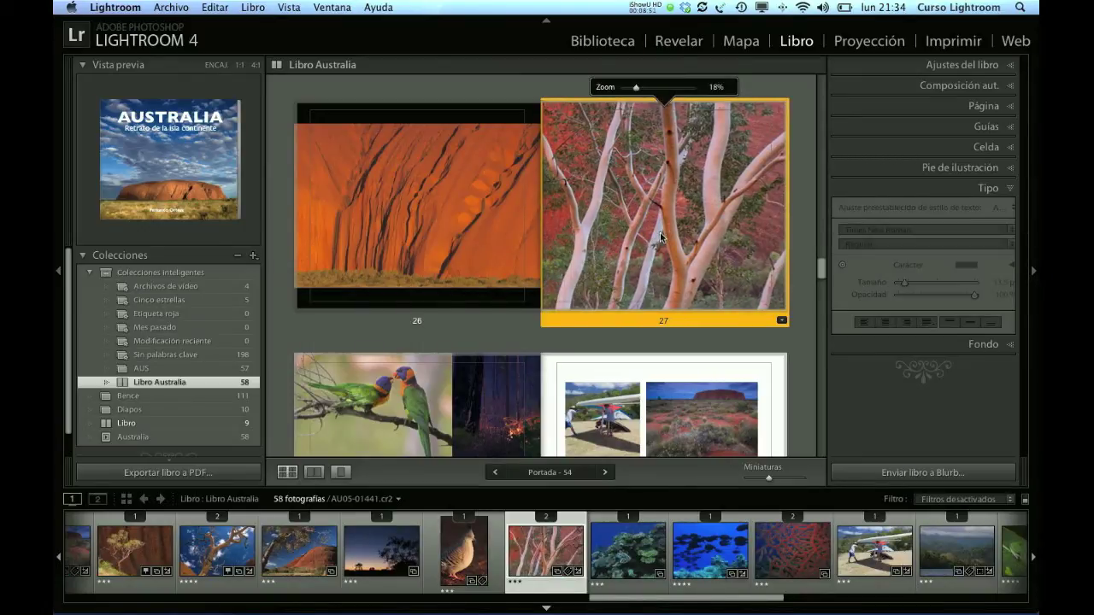
pyautogui.scroll(10, 649, 237)
pyautogui.scroll(-7, 640, 241)
pyautogui.scroll(-7, 643, 244)
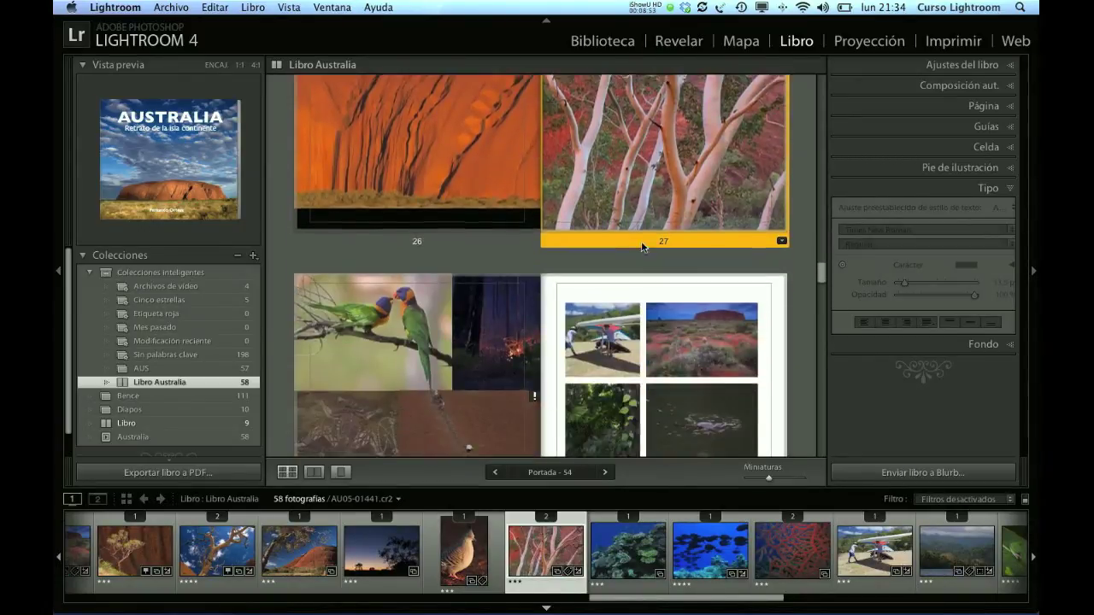
pyautogui.scroll(-2, 645, 247)
pyautogui.scroll(-1, 657, 250)
pyautogui.scroll(-1, 681, 256)
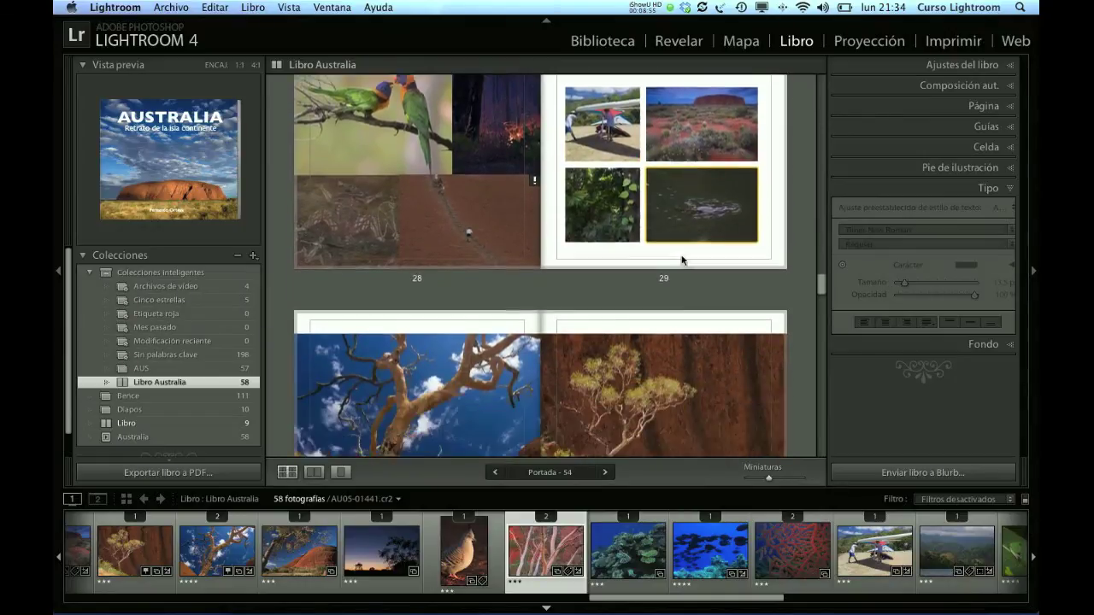
pyautogui.scroll(-1, 681, 259)
pyautogui.click(709, 227)
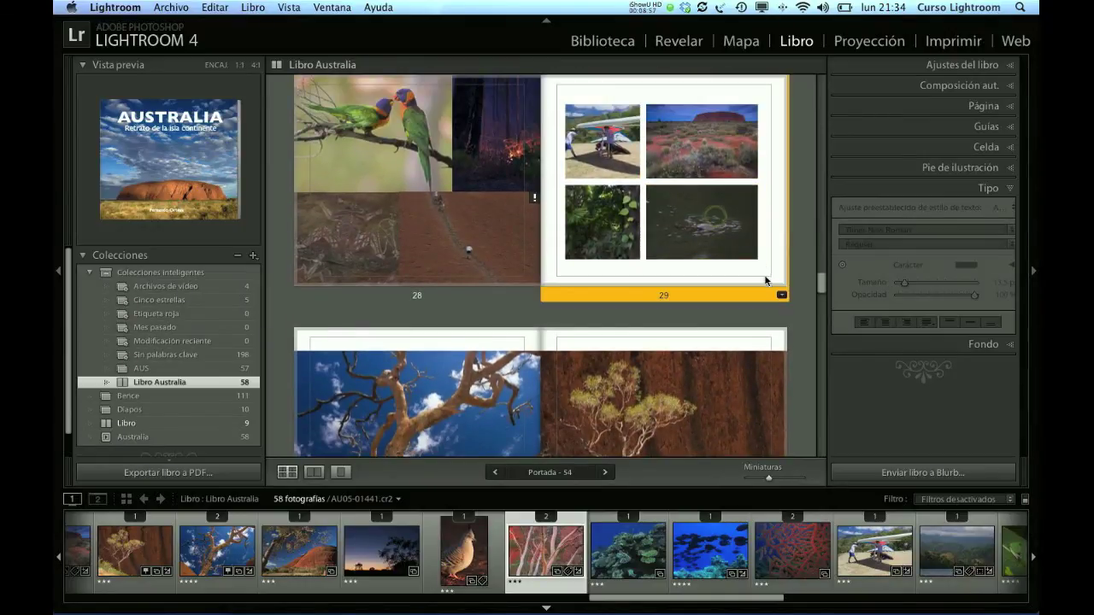
pyautogui.click(781, 295)
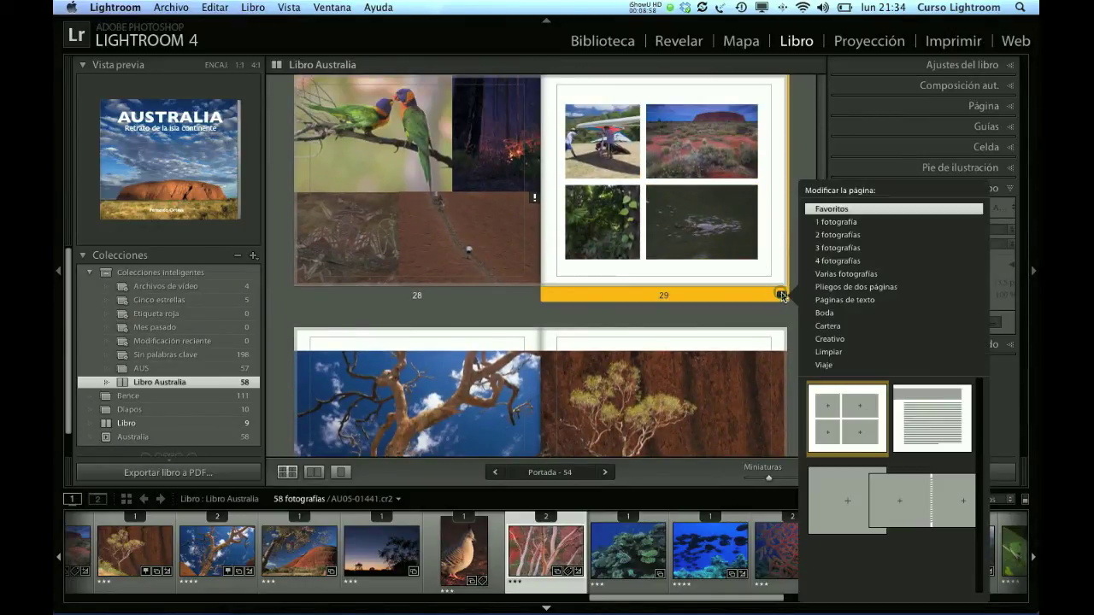
pyautogui.click(838, 249)
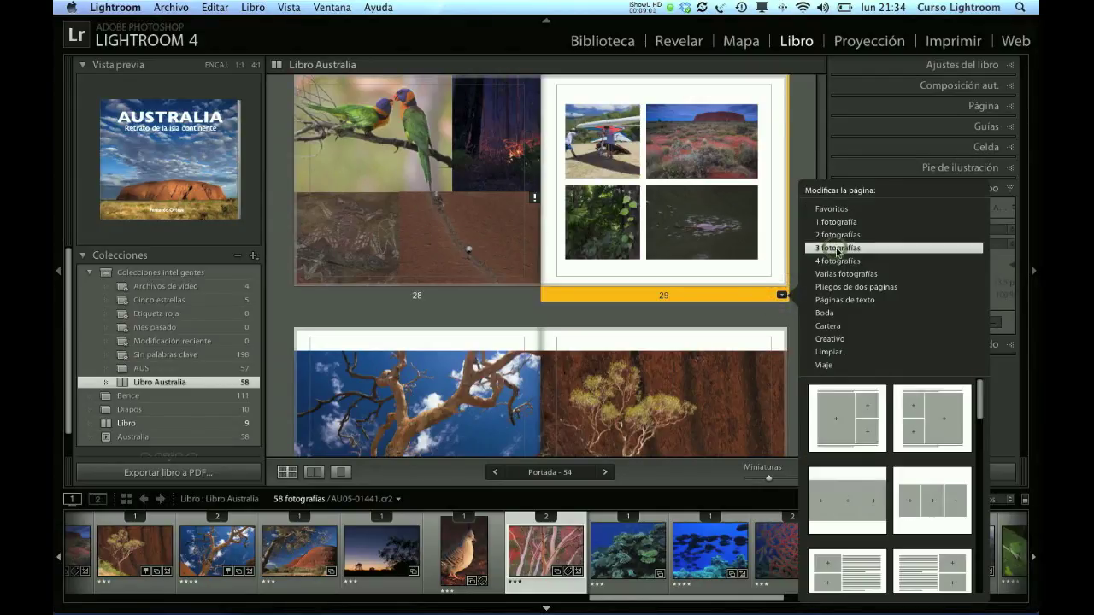
pyautogui.click(834, 235)
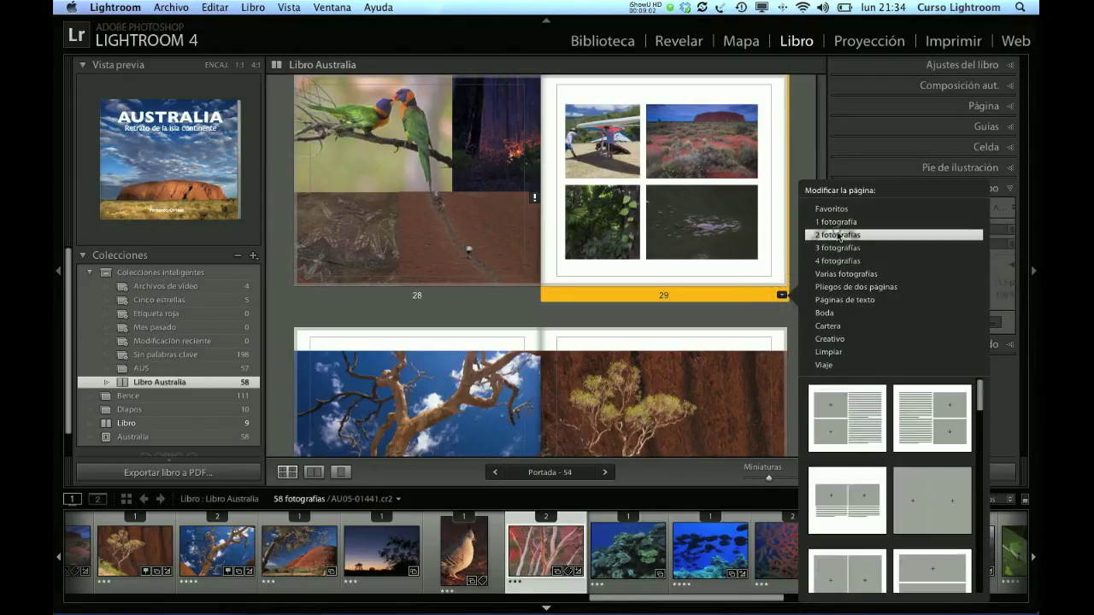
pyautogui.click(841, 299)
pyautogui.click(737, 313)
pyautogui.scroll(-2, 731, 317)
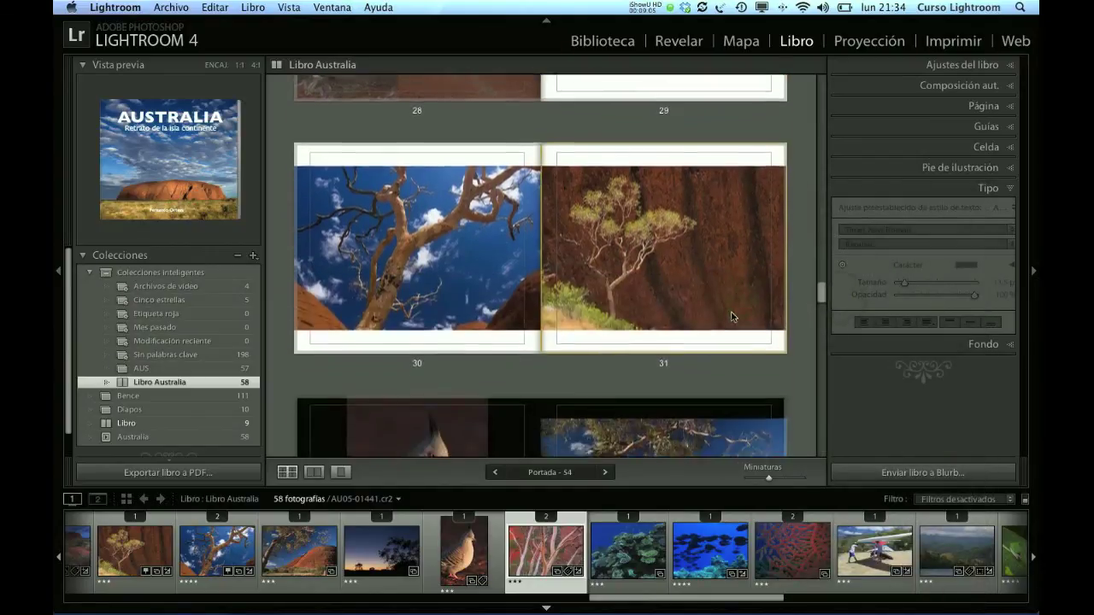
pyautogui.scroll(-2, 731, 317)
pyautogui.scroll(-3, 731, 317)
pyautogui.scroll(-2, 730, 317)
pyautogui.scroll(-3, 731, 317)
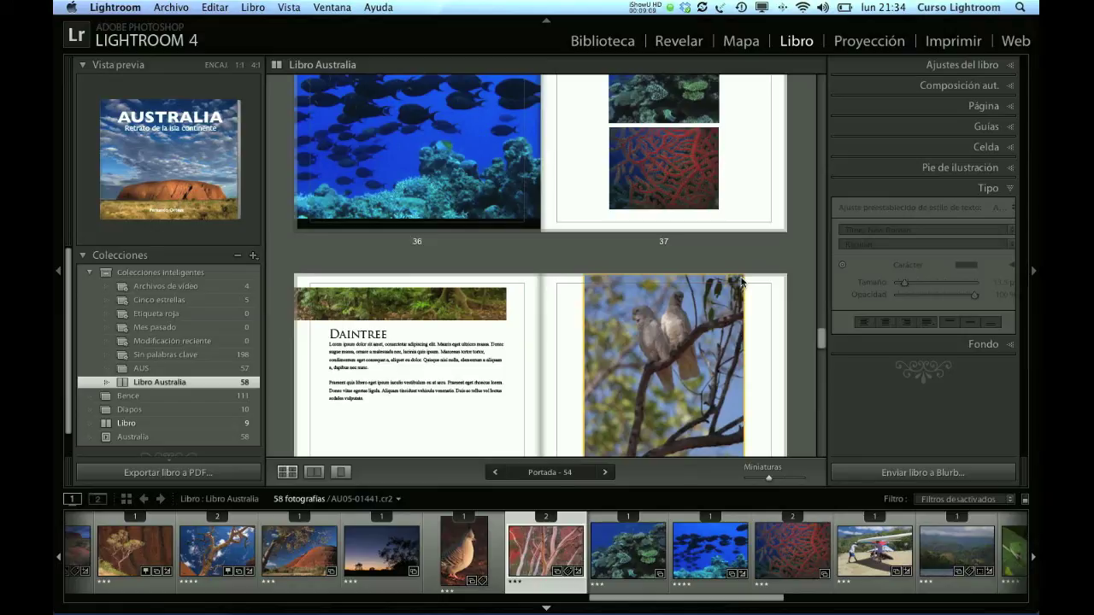
pyautogui.click(939, 474)
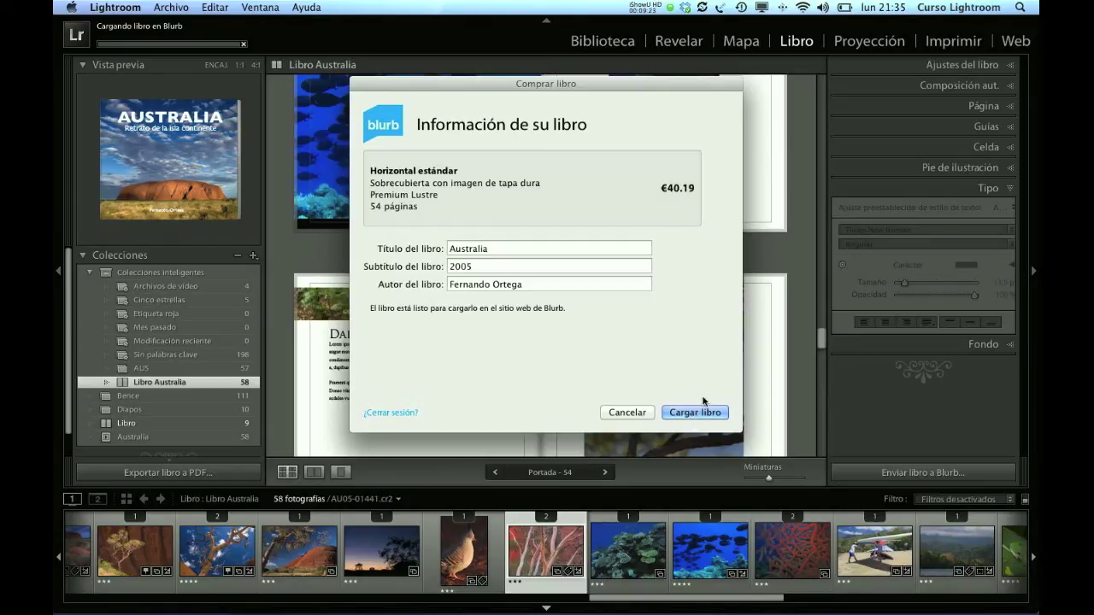
pyautogui.click(630, 414)
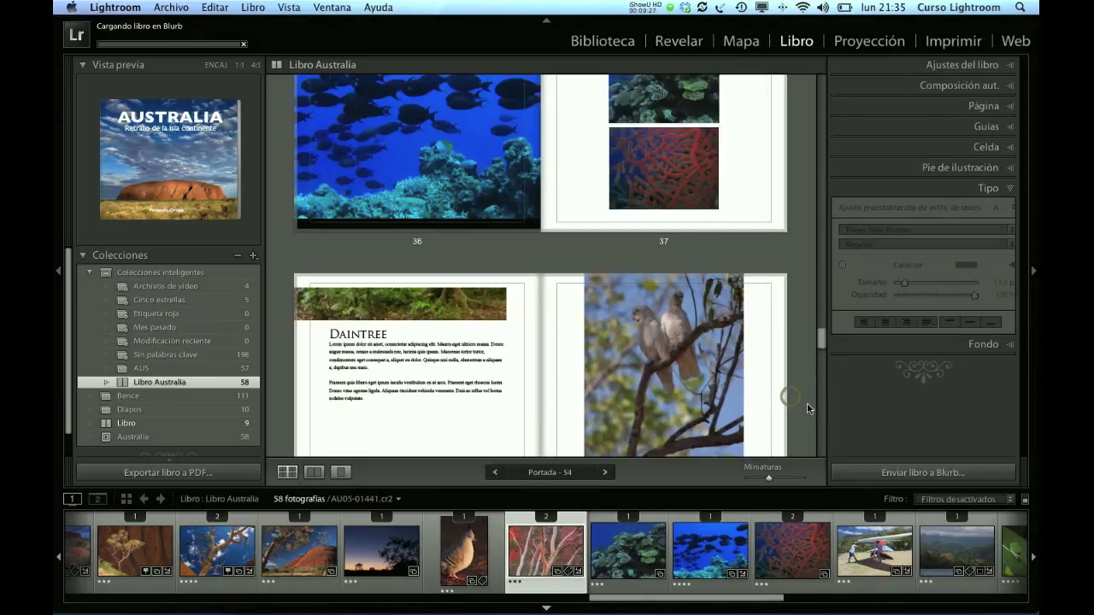
pyautogui.scroll(-1, 801, 403)
pyautogui.scroll(-3, 801, 402)
pyautogui.scroll(-1, 801, 403)
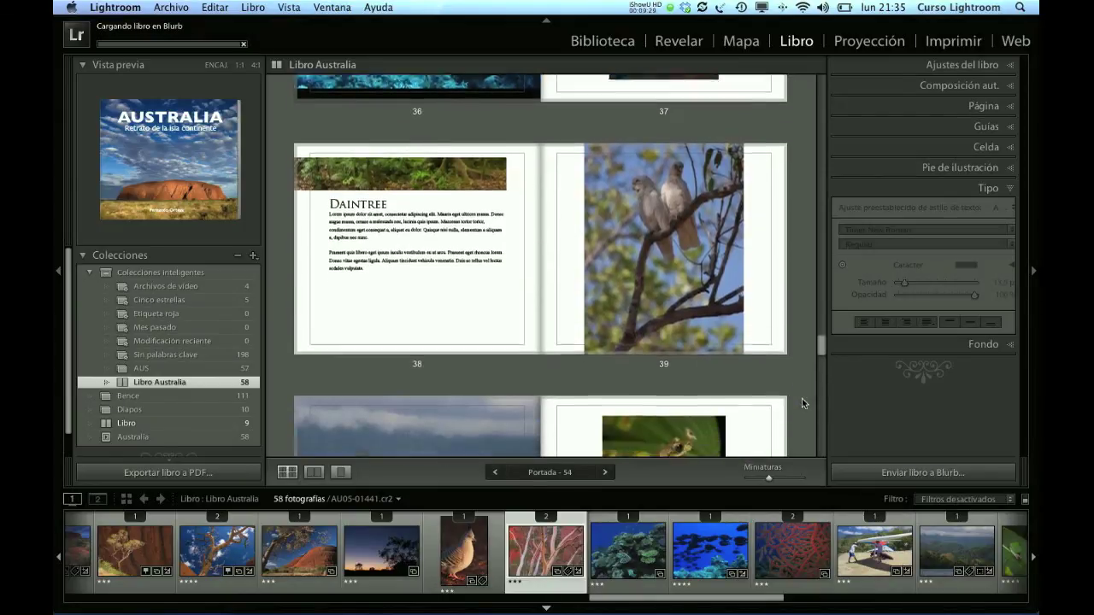
pyautogui.scroll(-2, 801, 403)
pyautogui.scroll(-2, 801, 403)
pyautogui.scroll(2, 802, 403)
pyautogui.scroll(5, 802, 402)
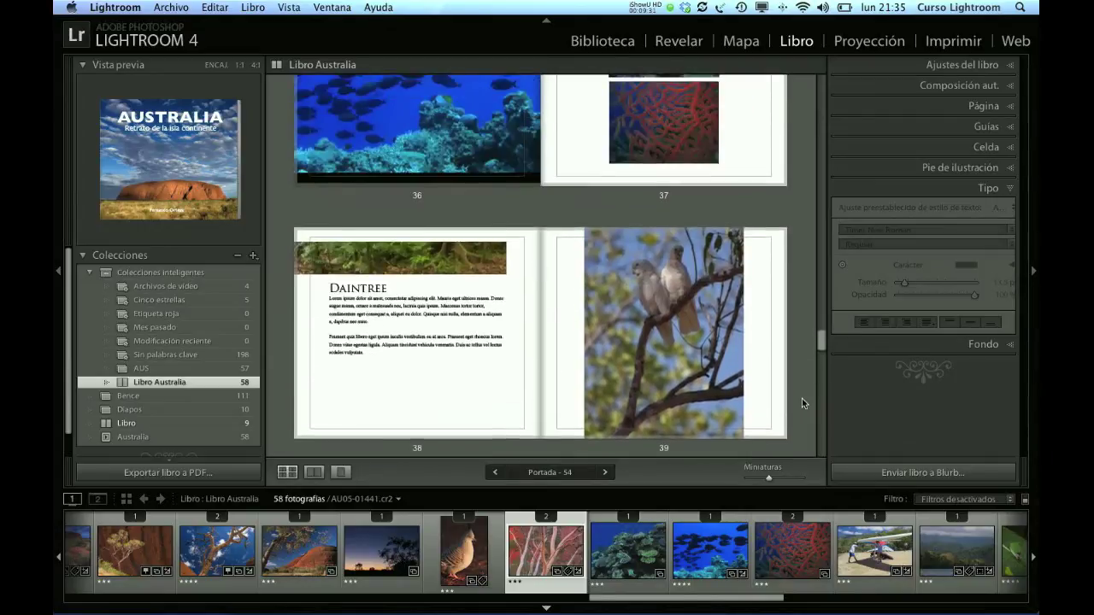
pyautogui.scroll(10, 802, 402)
pyautogui.scroll(3, 802, 402)
pyautogui.scroll(3, 802, 403)
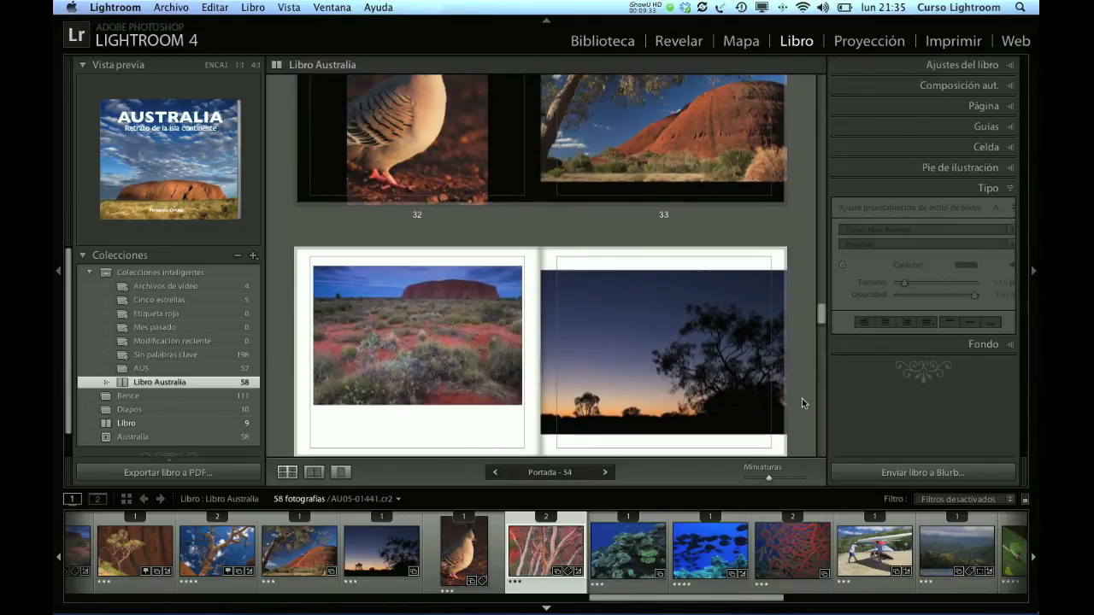